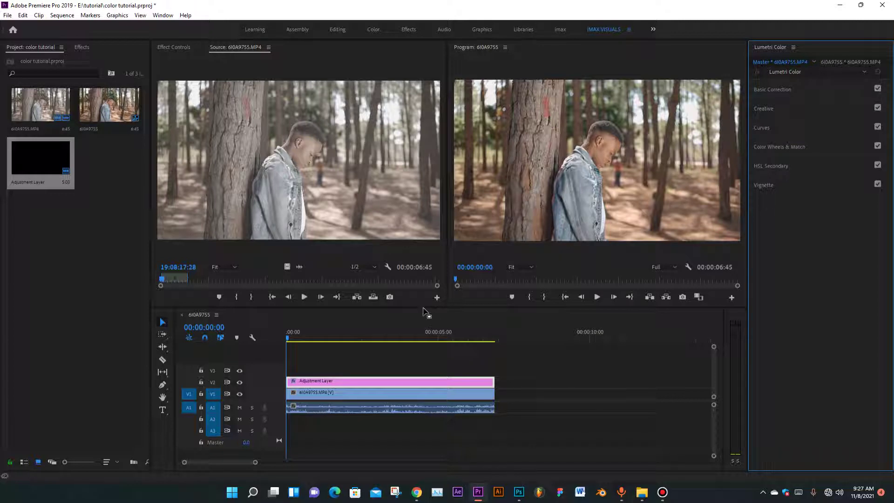
Move the playhead to 00:00:01:38 and widen the Program monitor to view the warm grade.
left_click(296, 338)
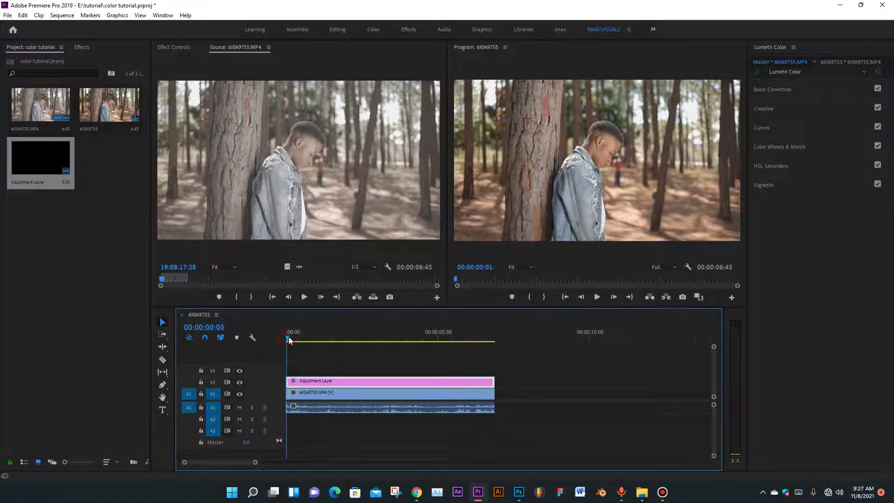
left_click_drag(300, 340, 340, 340)
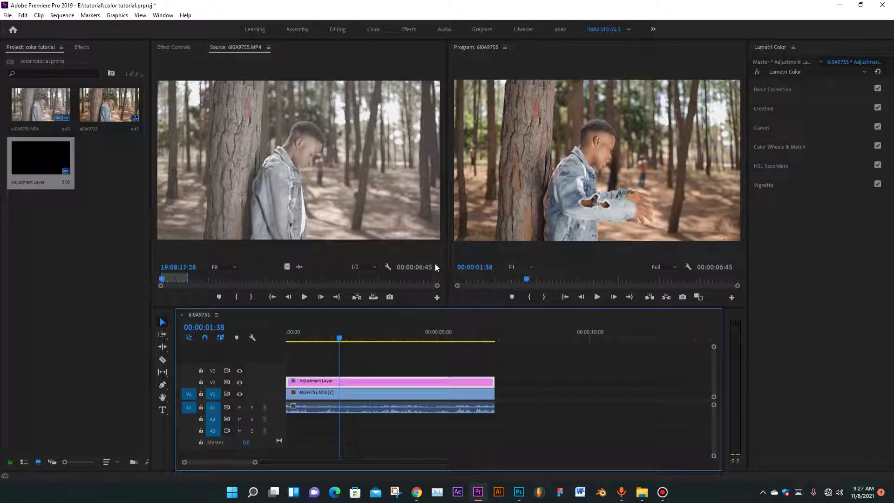
left_click_drag(444, 243, 375, 243)
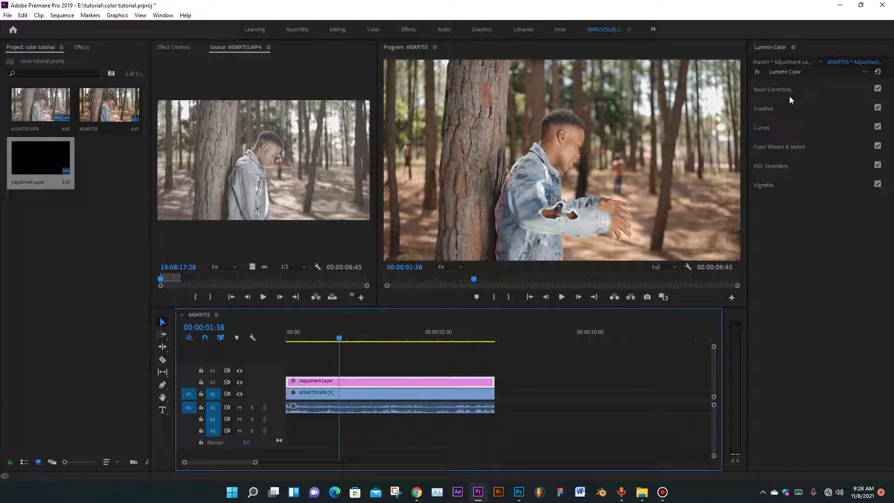
Delete the Adjustment Layer clip from the Premiere sequence.
left_click(370, 356)
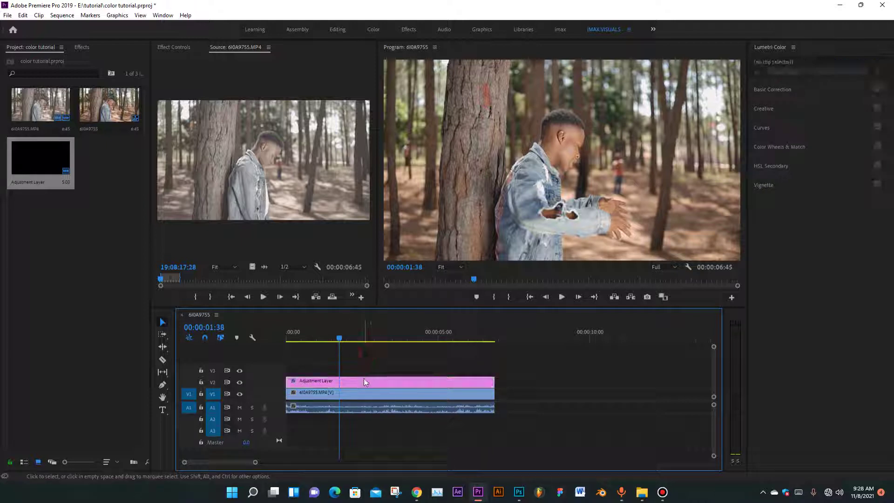
left_click(365, 382)
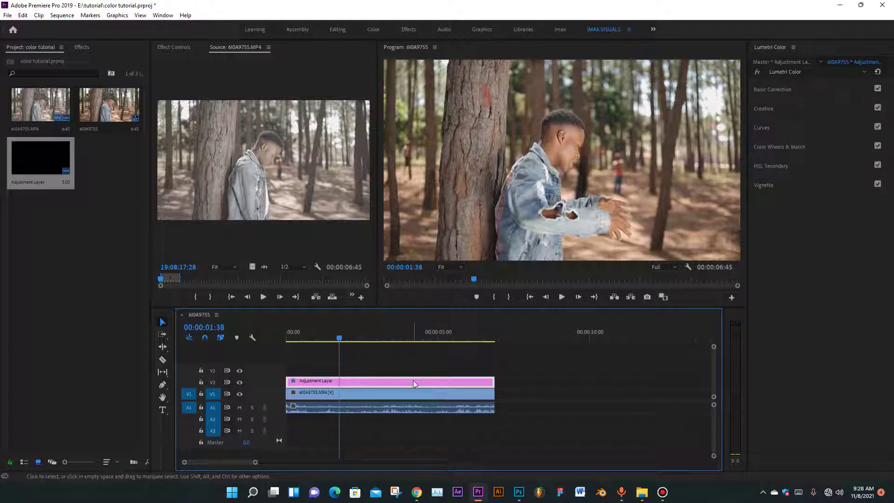
key("Delete")
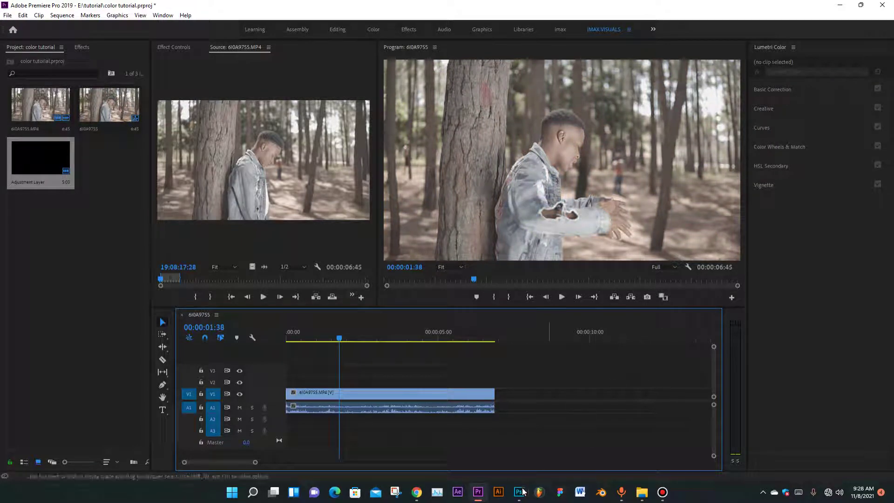
Close Neutral-512 in Photoshop without saving, then scrub the ungraded 6I0A9755 clip.
left_click(518, 491)
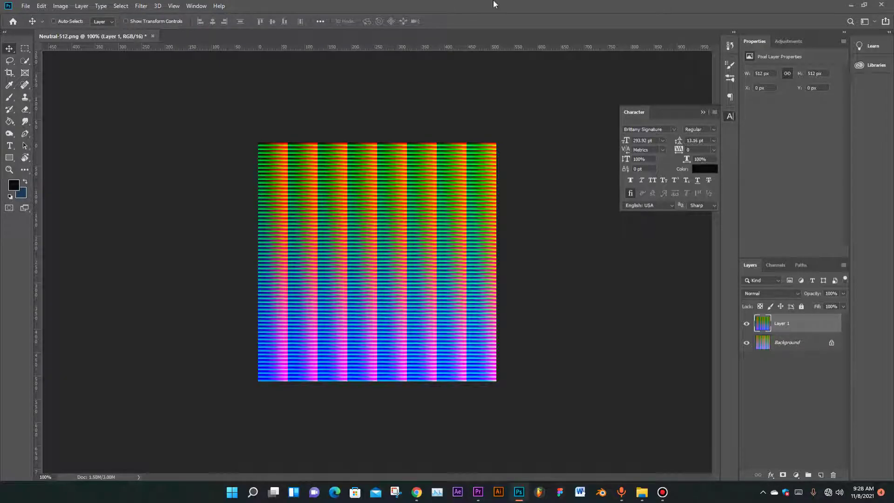
left_click(153, 37)
left_click(443, 185)
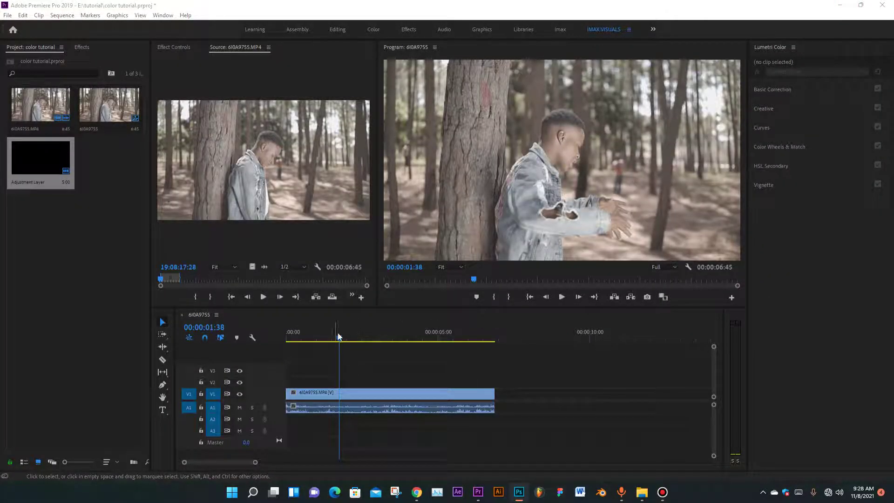
mouse_move(338, 336)
left_mouse_down()
mouse_move(311, 339)
mouse_move(358, 342)
left_mouse_up()
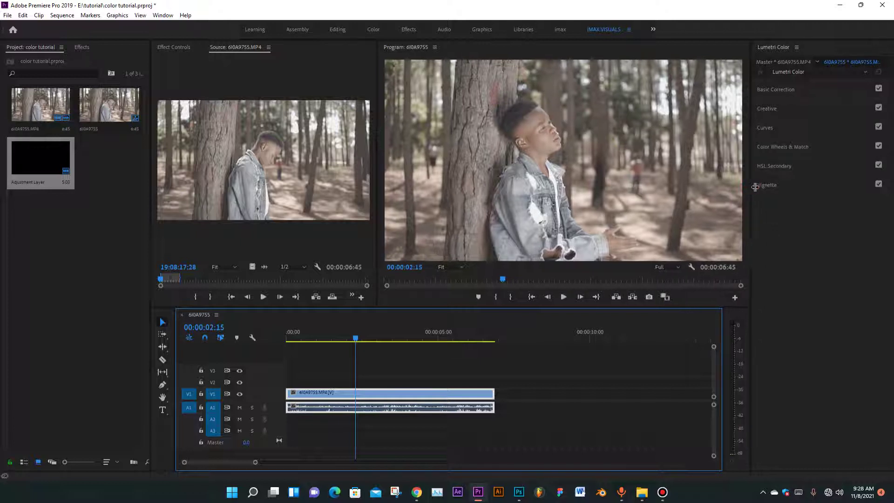
Export the 00:00:02:15 frame to the Desktop as a PNG named 'color tutorial'.
left_click_drag(747, 188, 757, 187)
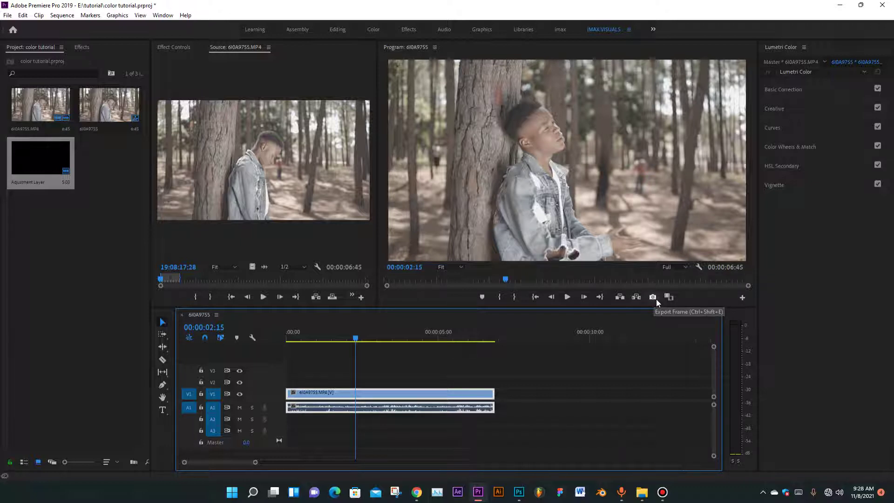
left_click(656, 300)
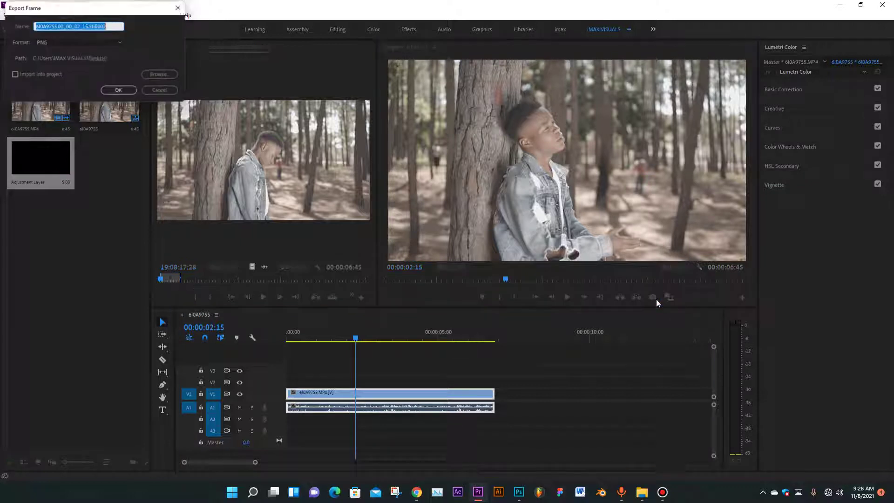
left_click(115, 27)
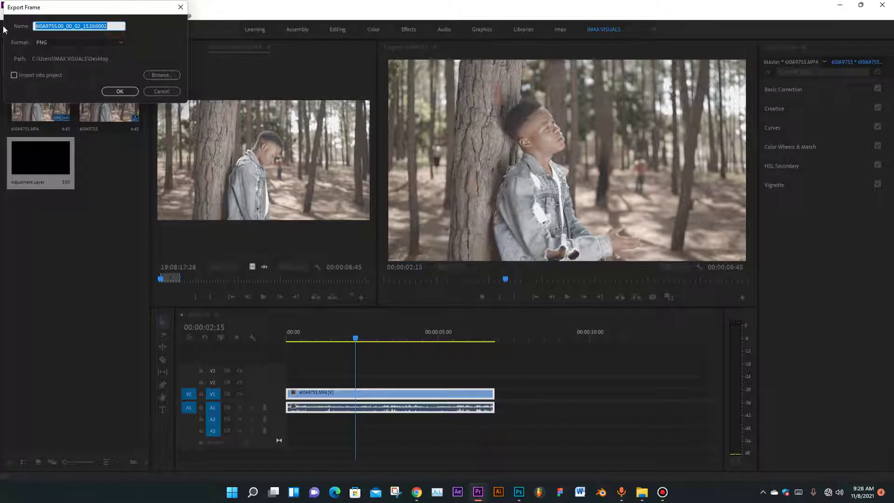
type("color tutorial")
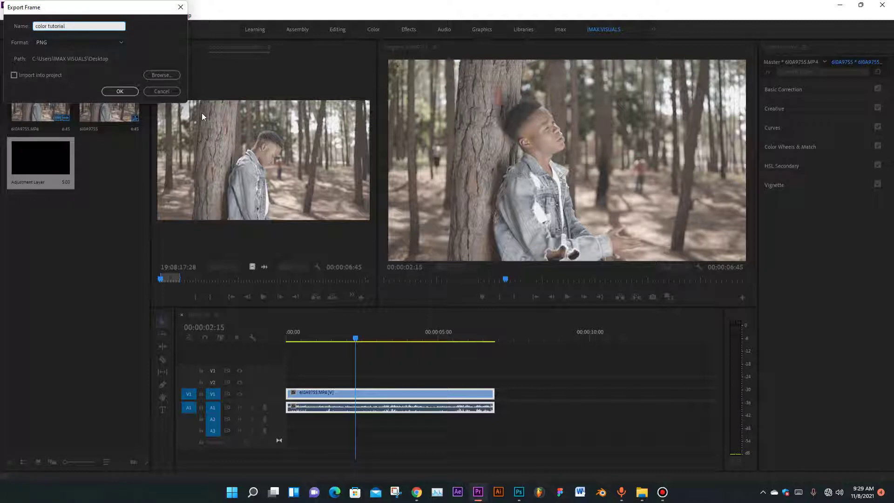
left_click(130, 92)
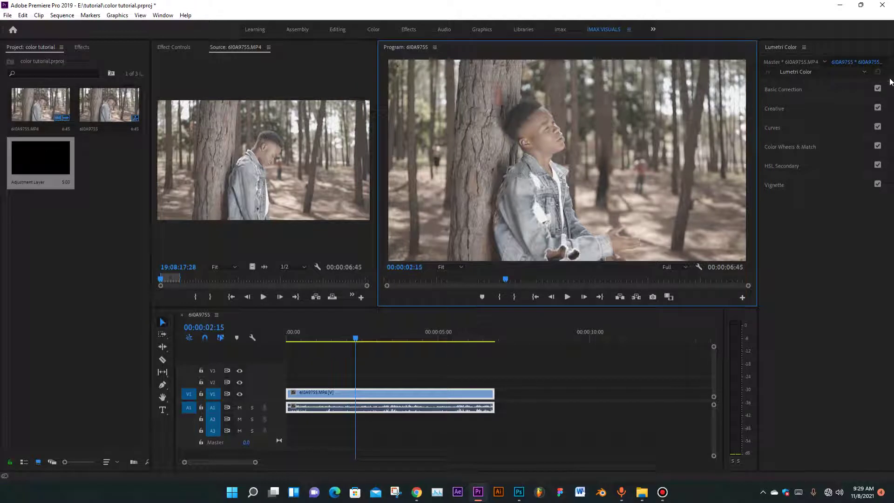
Minimize Premiere, bring up Photoshop, and open a File Explorer window on the Desktop.
left_click(838, 6)
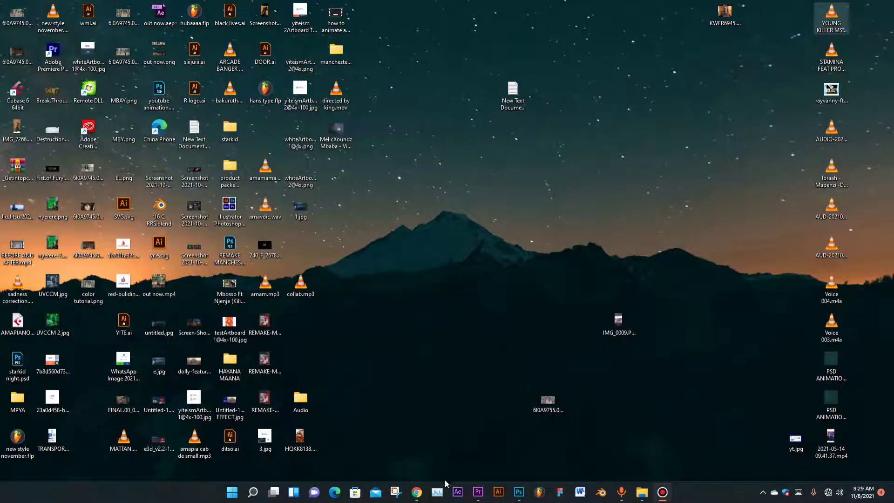
left_click(518, 493)
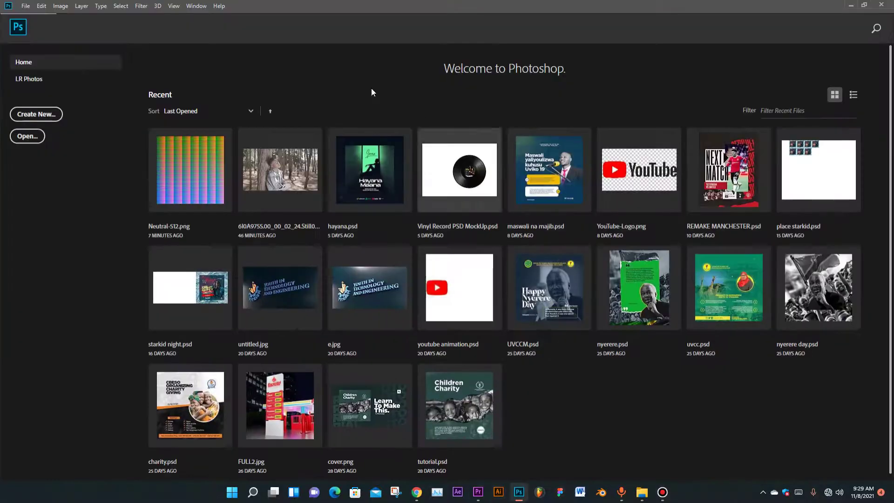
left_click(642, 492)
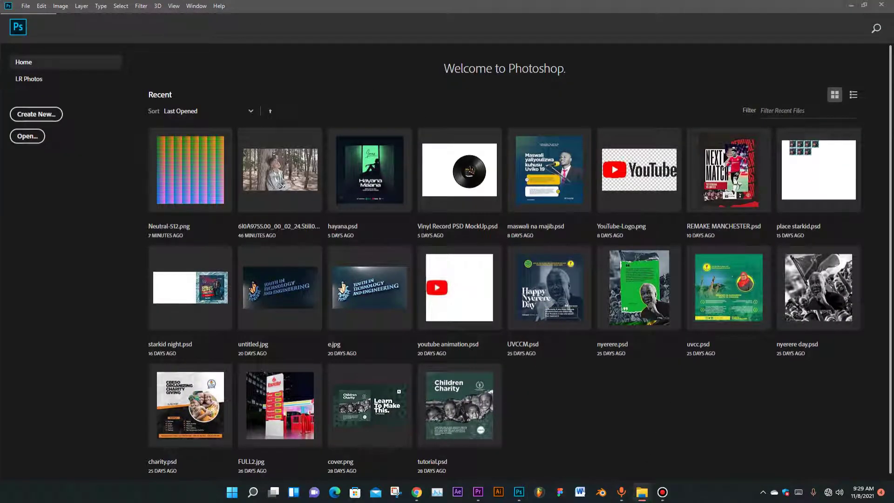
left_click_drag(460, 69, 367, 82)
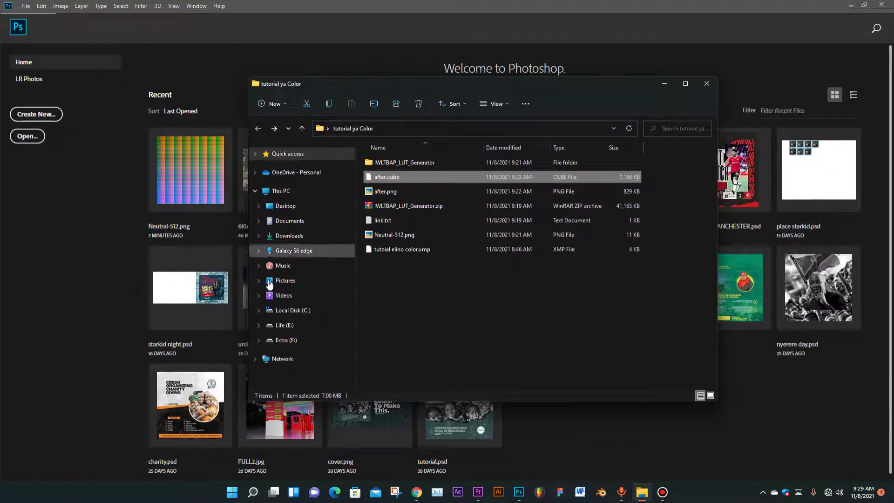
left_click(285, 206)
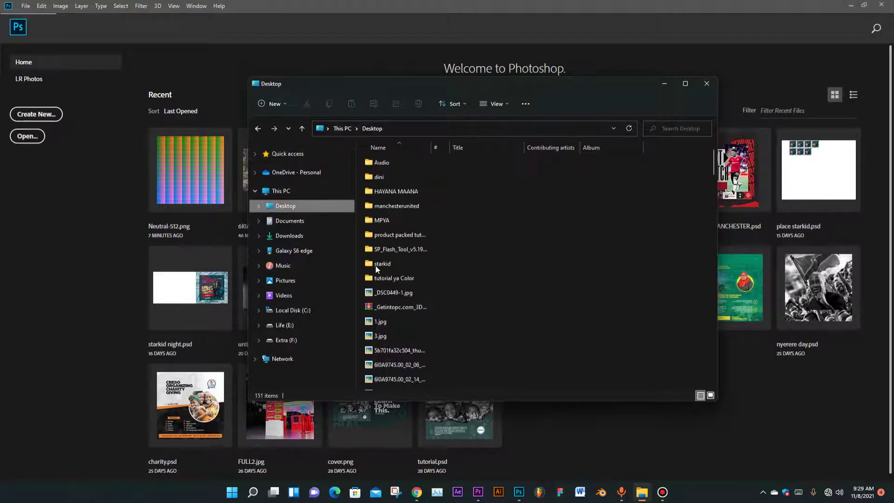
Find color tutorial.png on the Desktop and drag it into Photoshop.
left_click(396, 307)
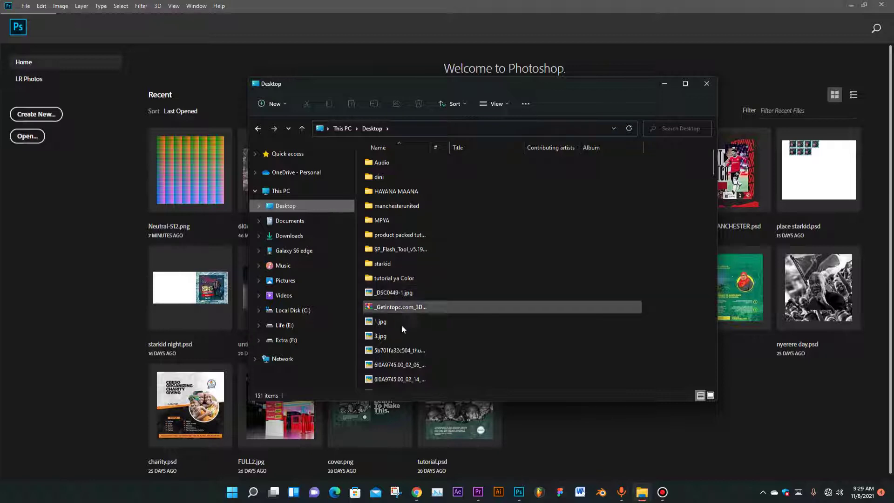
scroll(401, 370, "down", 1)
scroll(400, 370, "down", 3)
scroll(400, 370, "down", 2)
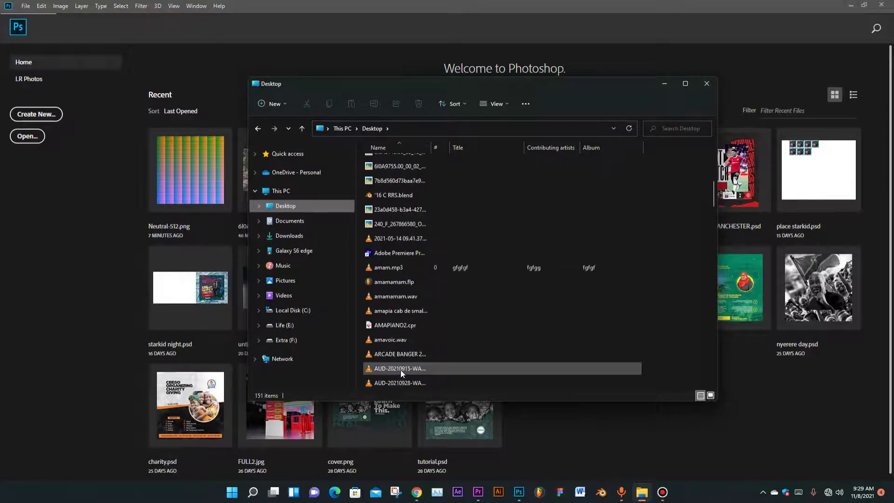
scroll(401, 370, "down", 2)
scroll(400, 370, "down", 2)
scroll(400, 370, "down", 2)
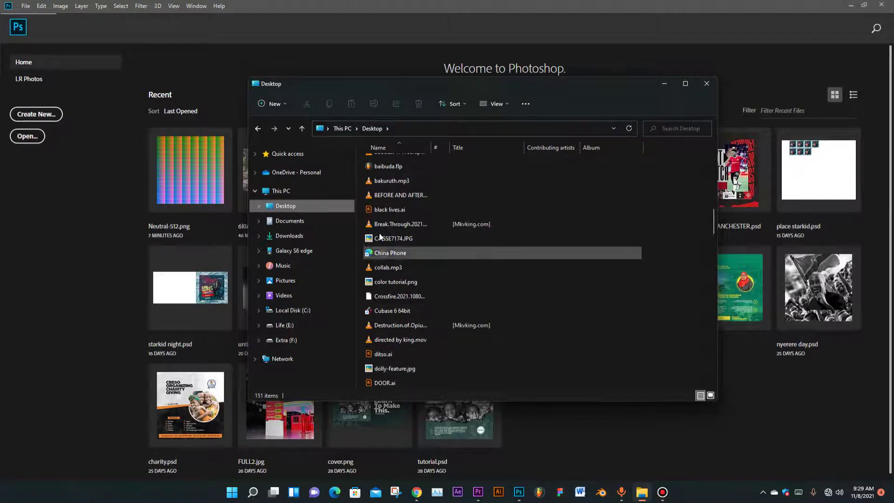
left_click(413, 283)
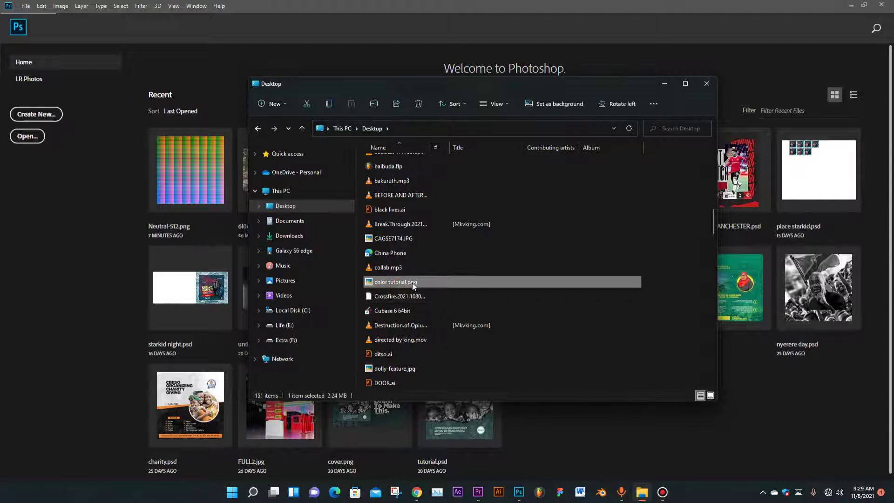
left_click_drag(413, 283, 61, 208)
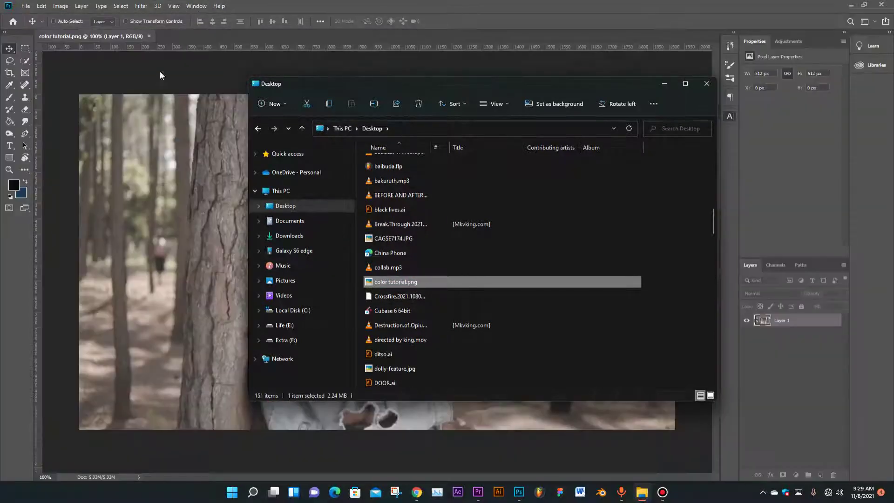
Create a Layer 1 copy above Layer 1 and open the Filter menu.
left_click(202, 167)
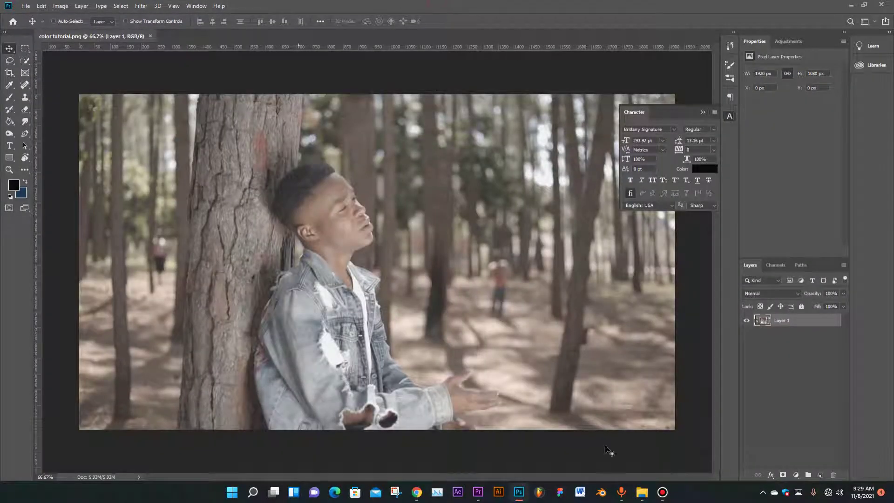
left_click_drag(796, 321, 814, 322)
key("ctrl+j")
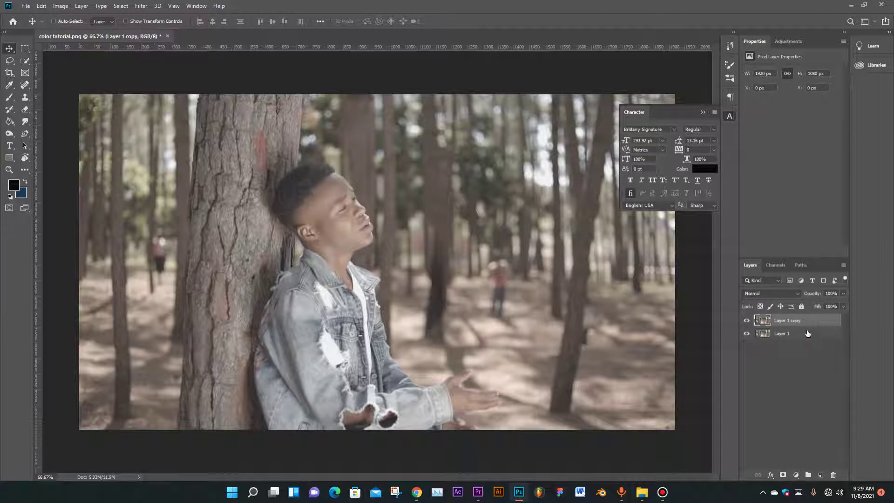
key("Delete")
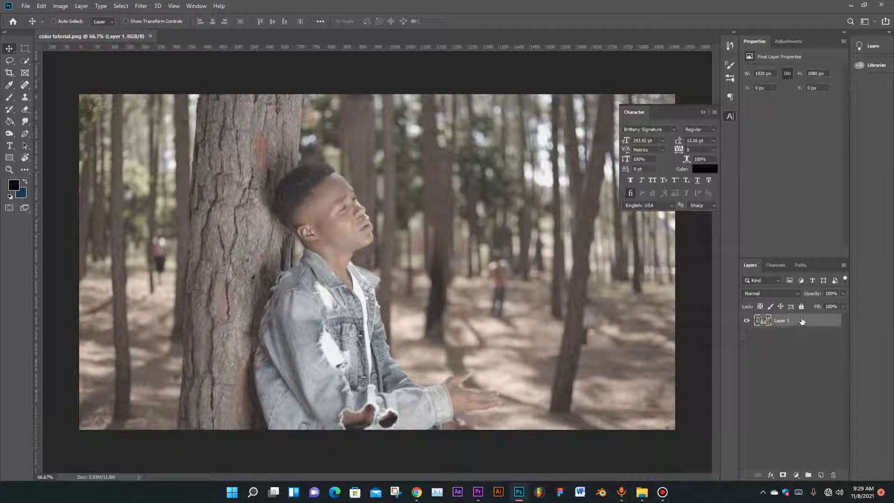
right_click(800, 317)
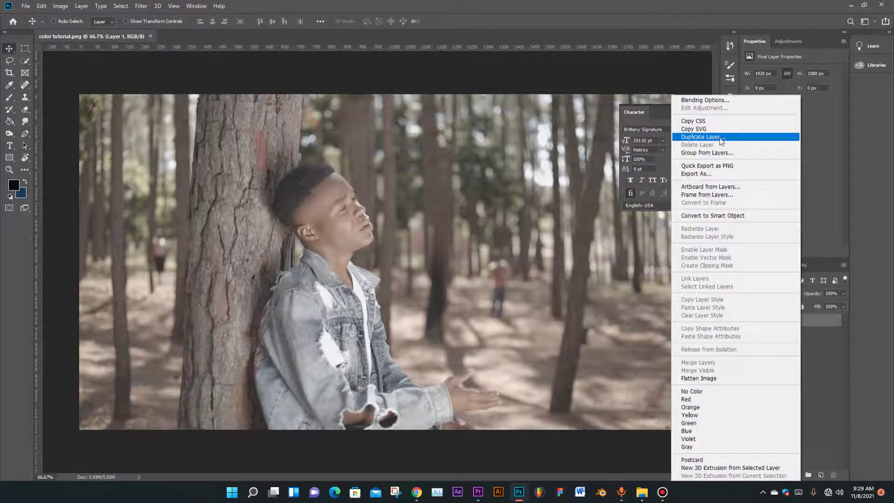
left_click(702, 137)
left_click(519, 136)
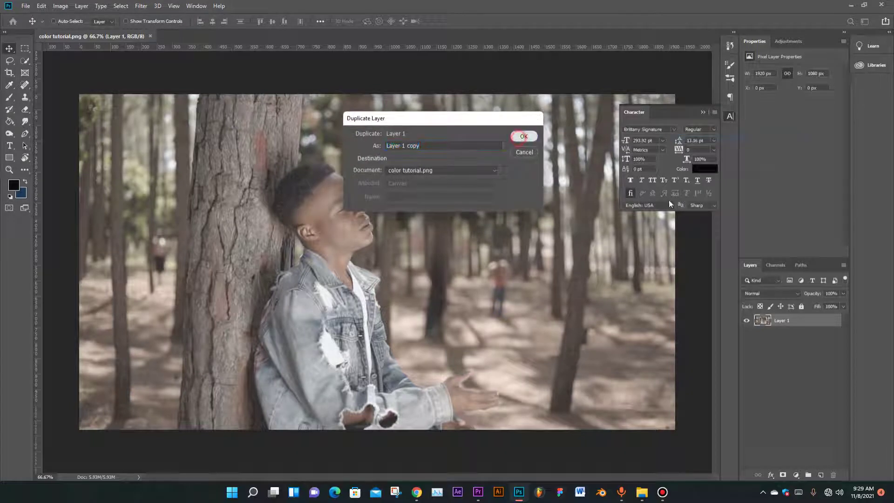
left_click(141, 6)
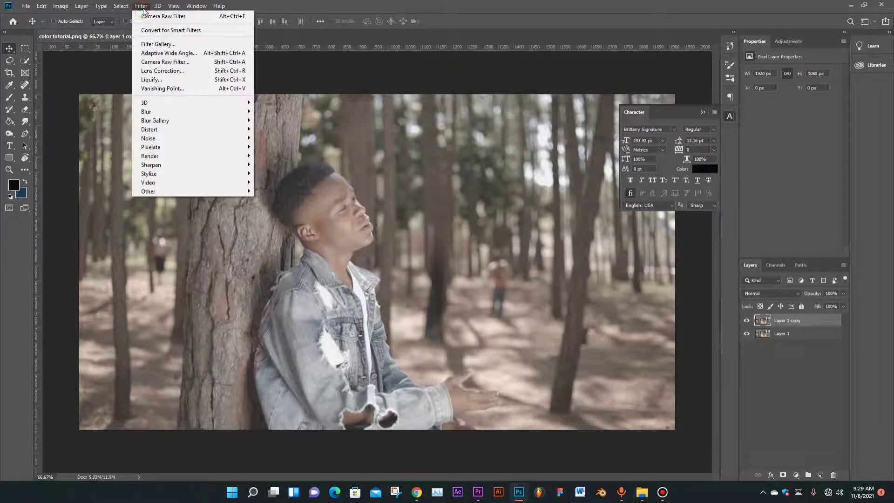
Apply Camera Raw Filter to Layer 1 copy, lowering Shadows to -26 and Blacks to -23.
left_click(162, 63)
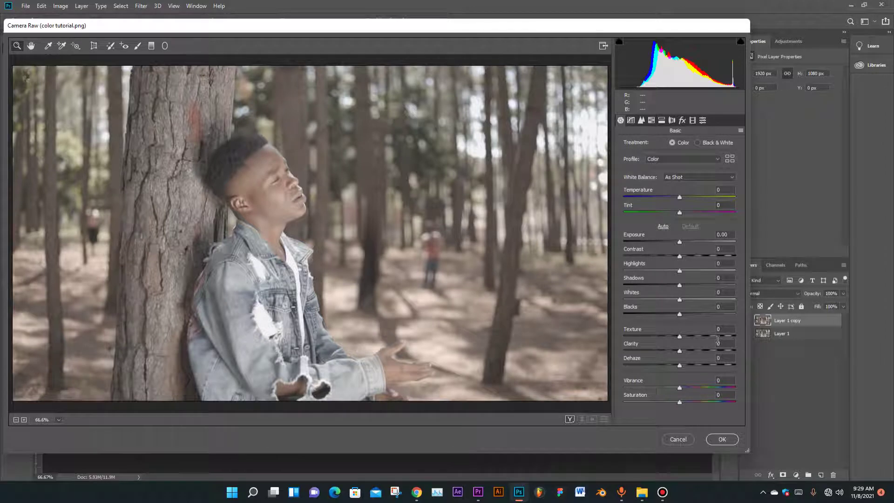
left_click(702, 120)
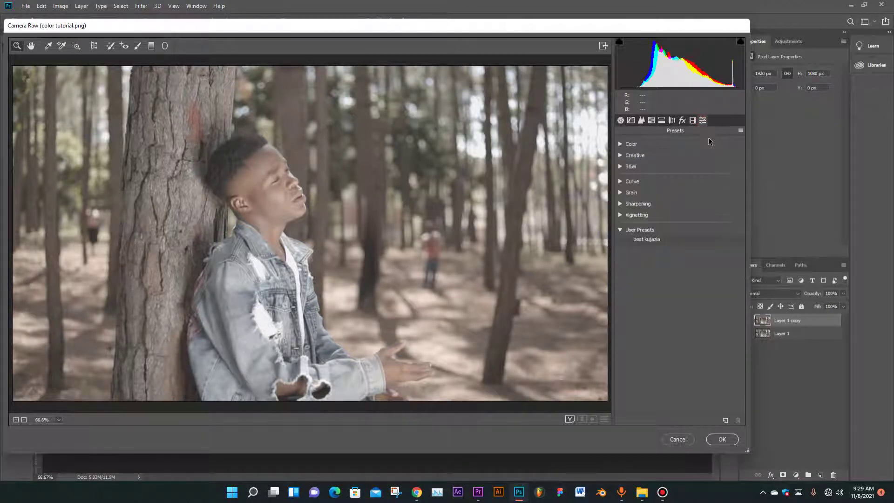
left_click(740, 131)
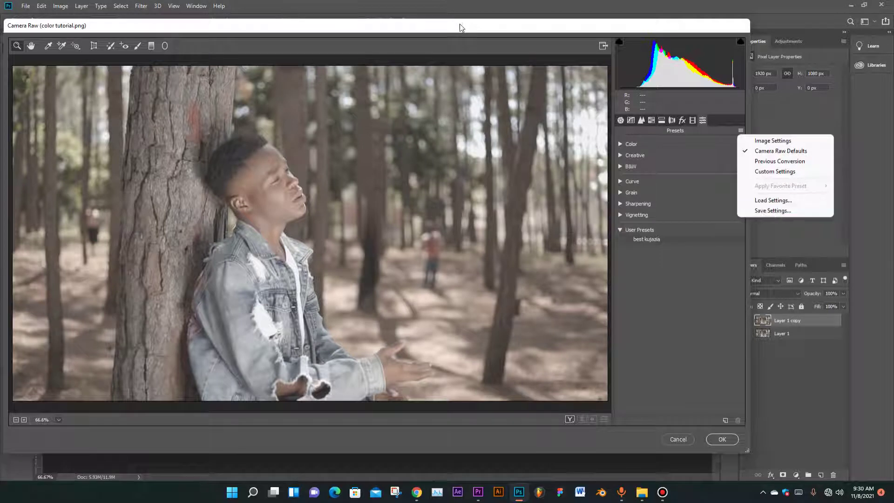
left_click(461, 26)
left_click(620, 120)
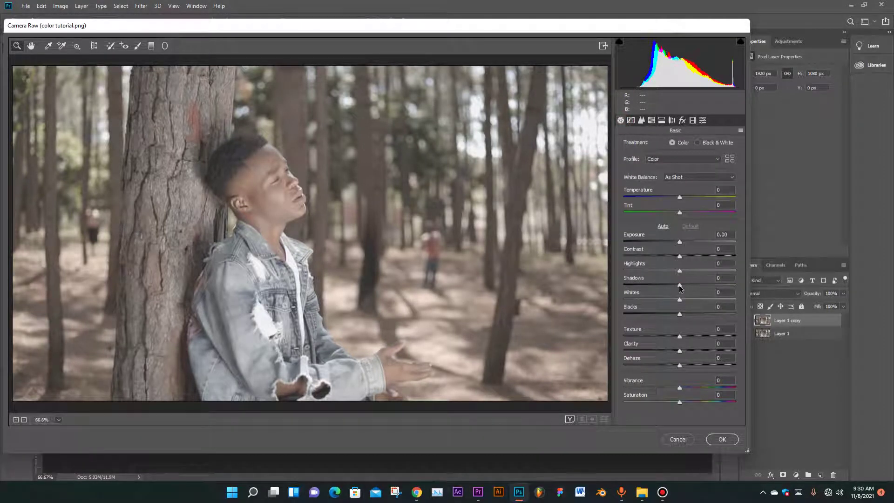
mouse_move(679, 287)
left_mouse_down()
mouse_move(665, 287)
mouse_move(666, 314)
left_mouse_up()
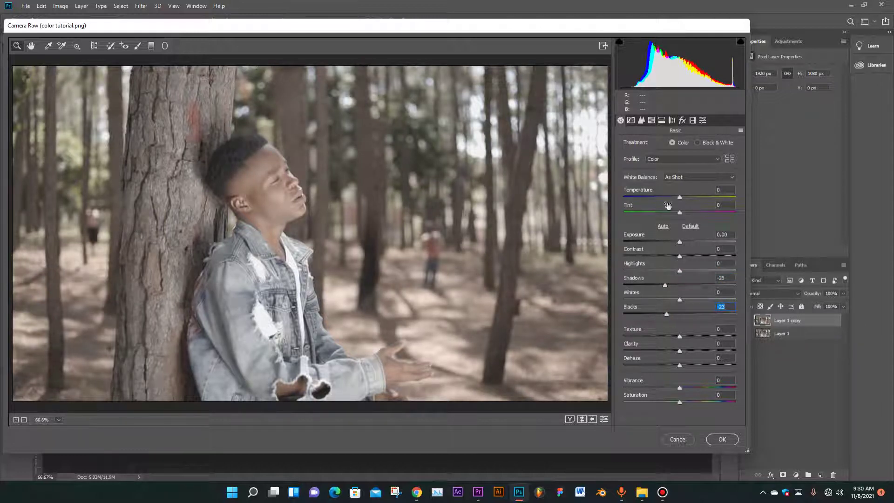
In HSL Saturation, raise Oranges to +33, Yellows to +34 and Blues to +68.
left_click(652, 120)
left_click(672, 120)
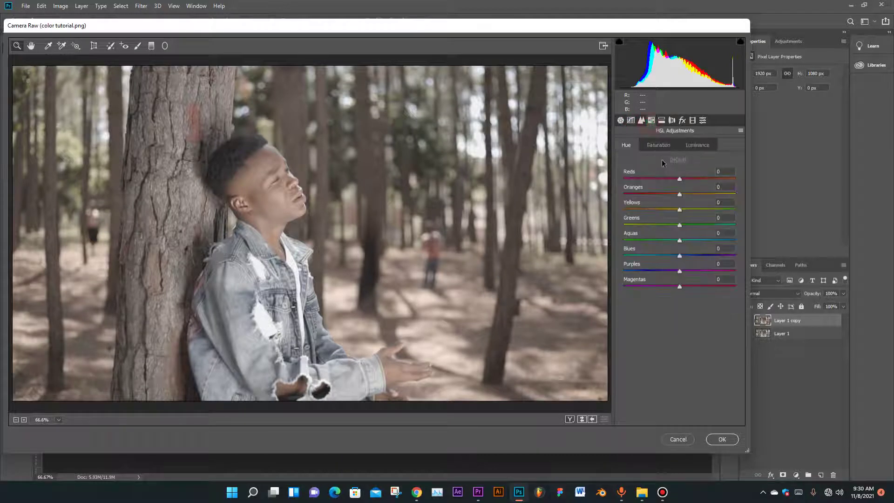
left_click(657, 146)
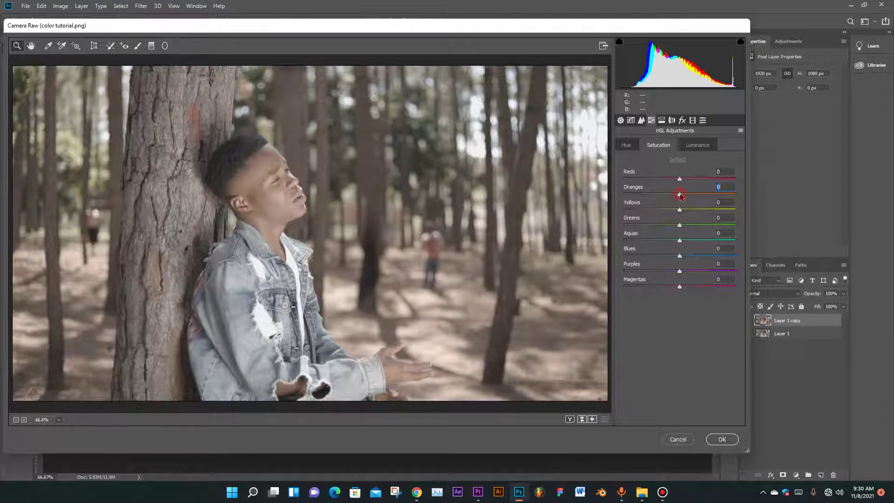
mouse_move(680, 195)
left_mouse_down()
mouse_move(698, 194)
mouse_move(702, 210)
left_mouse_up()
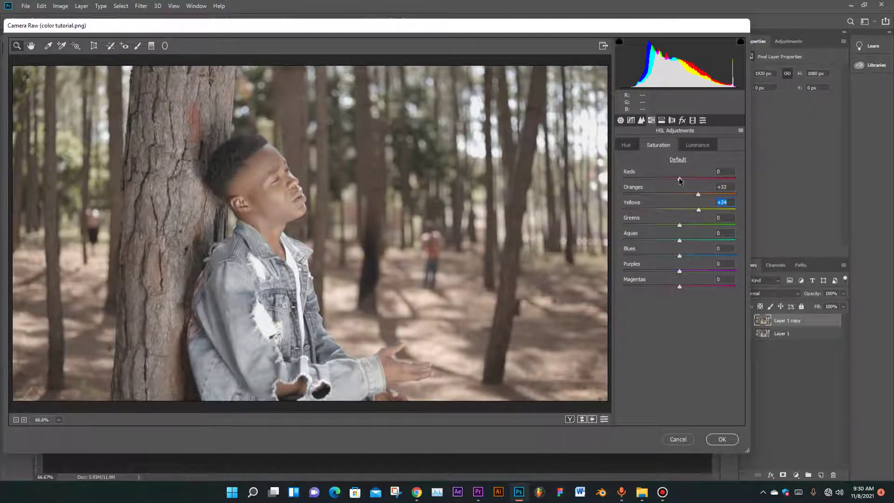
left_click_drag(680, 178, 692, 179)
mouse_move(679, 255)
left_mouse_down()
mouse_move(725, 257)
mouse_move(699, 241)
left_mouse_up()
Raise Calibration primary saturation: Red +33, Green +39, Blue +33.
left_click(626, 145)
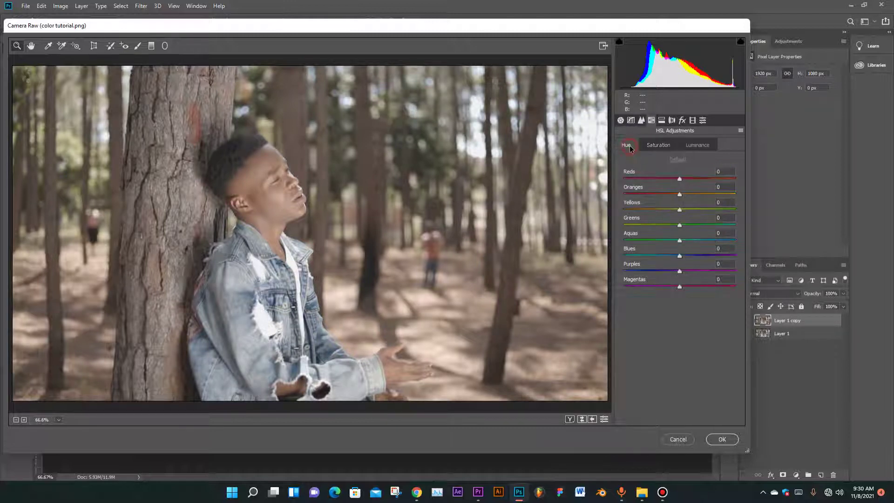
left_click(692, 120)
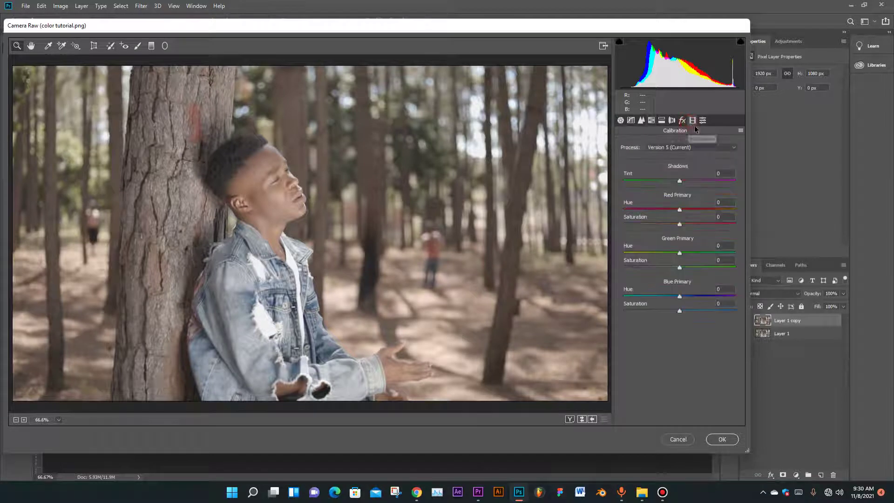
left_click_drag(680, 310, 697, 310)
left_click_drag(680, 270, 702, 269)
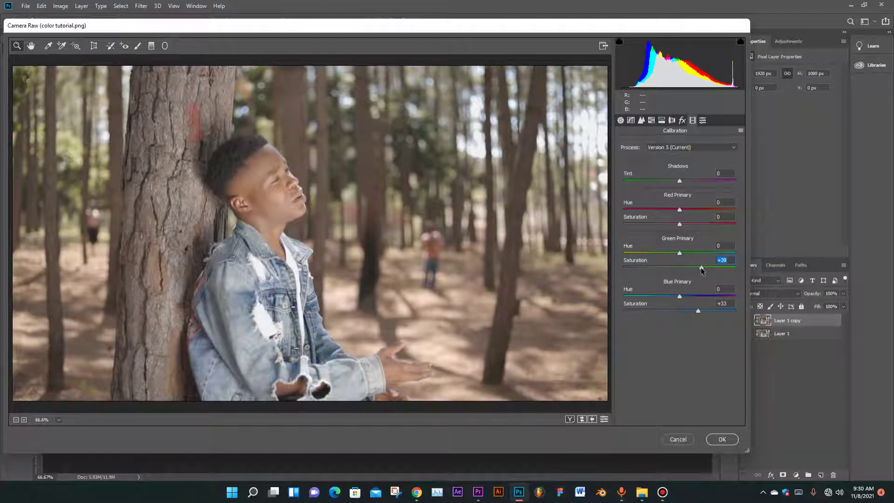
left_click_drag(680, 224, 698, 226)
Reset Blue Primary hue to 0 and set Green Primary hue to +10.
mouse_move(679, 298)
left_mouse_down()
mouse_move(636, 296)
mouse_move(601, 309)
mouse_move(675, 298)
left_mouse_up()
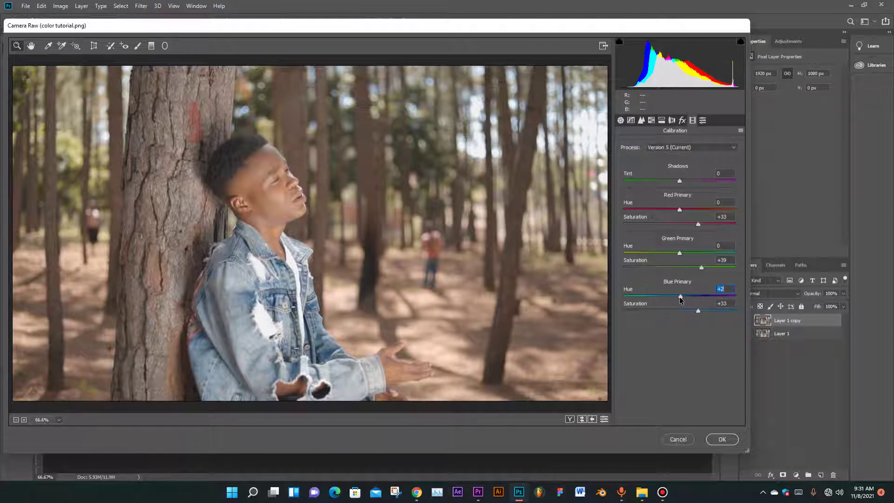
double_click(679, 297)
left_click_drag(680, 253, 686, 253)
left_click(621, 120)
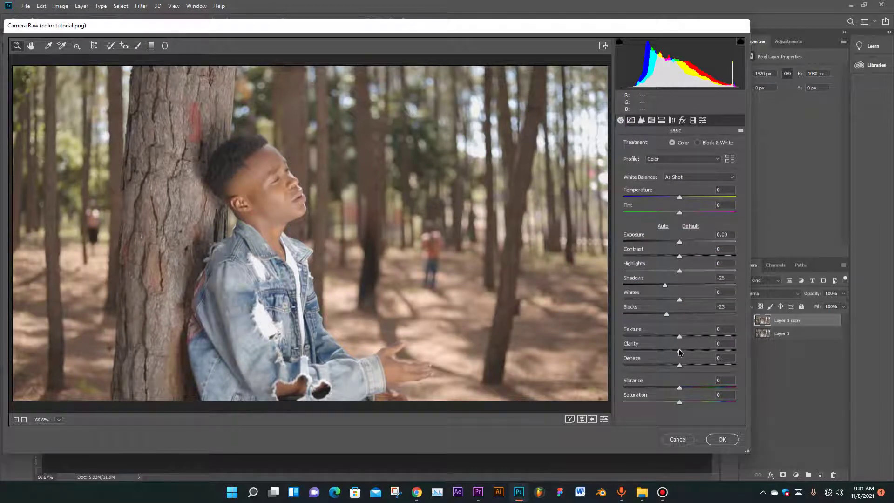
Raise Texture to +14 and Clarity to +7, and lower Shadows to -38.
left_click_drag(679, 351, 687, 335)
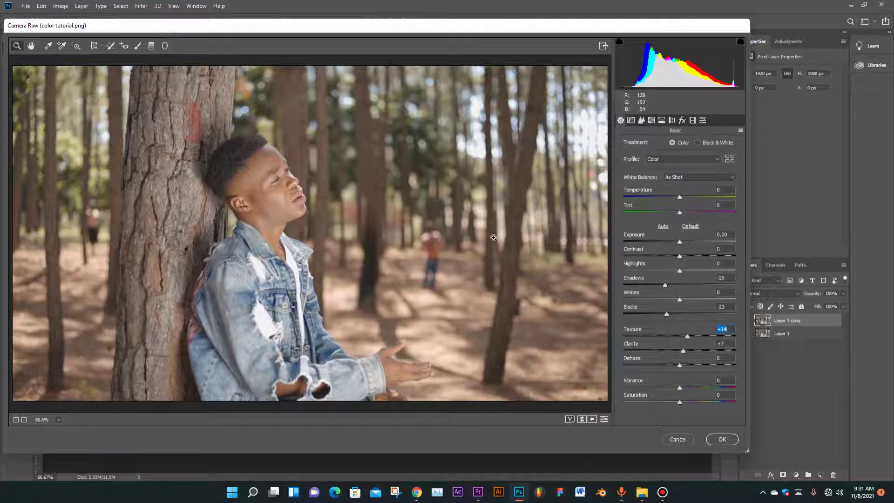
left_click_drag(665, 284, 658, 286)
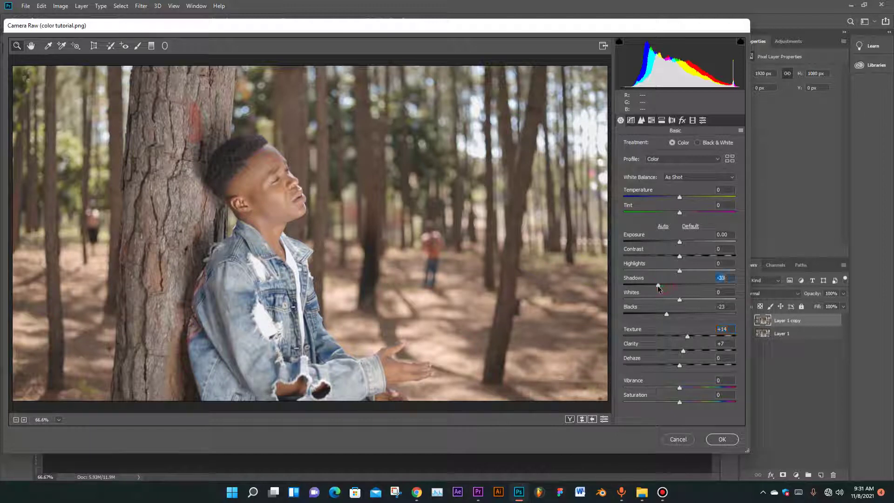
left_click(702, 120)
Load Camera Raw settings from Desktop > tutorial ya Color > tutoial elino color.xmp.
left_click(741, 131)
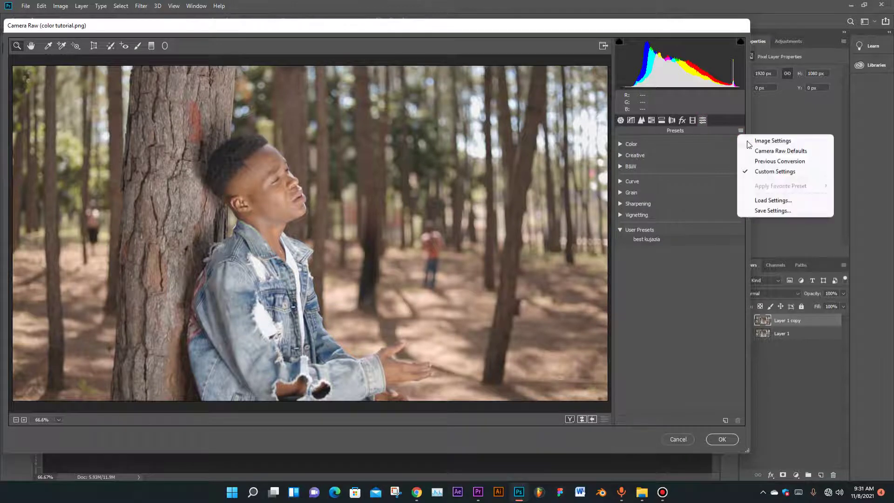
left_click(761, 201)
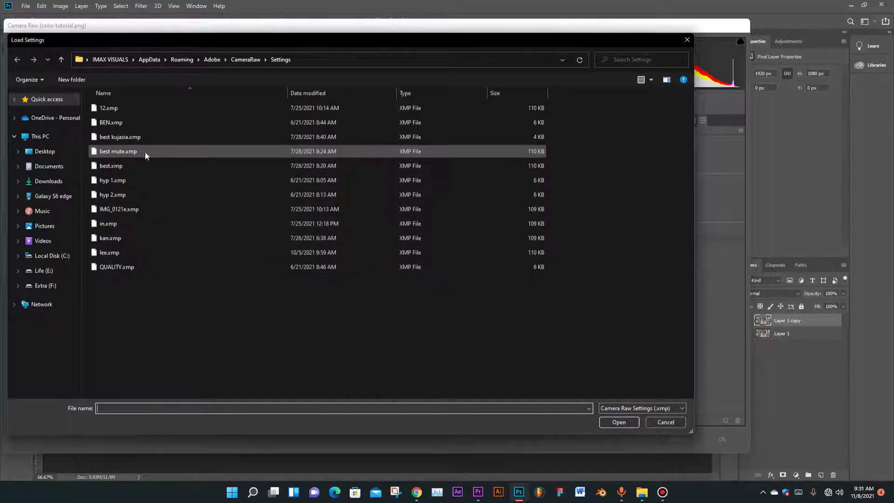
left_click(41, 152)
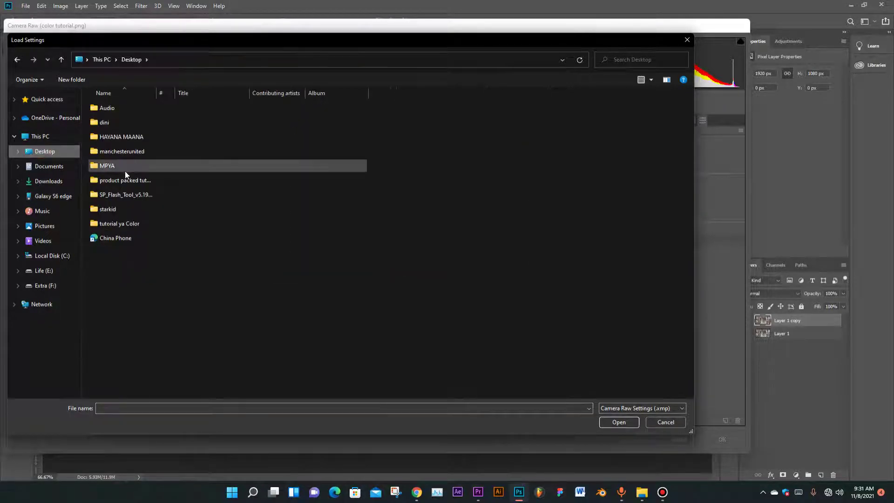
double_click(114, 224)
left_click(161, 121)
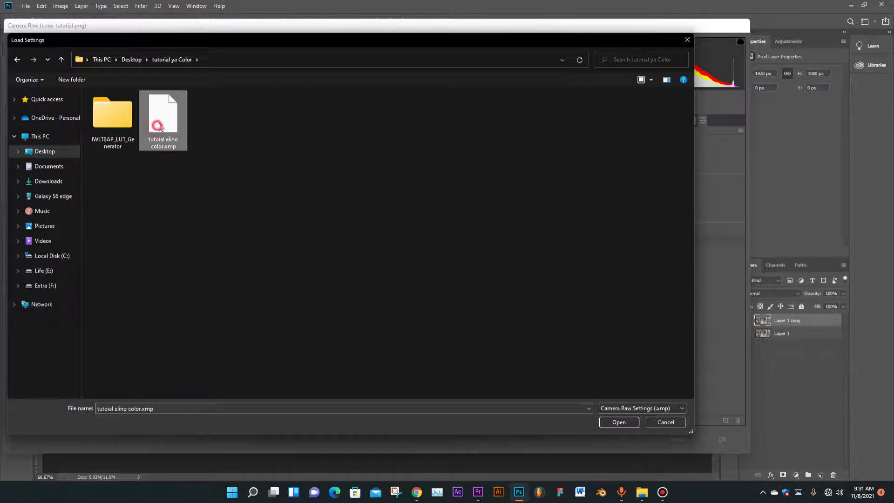
double_click(160, 121)
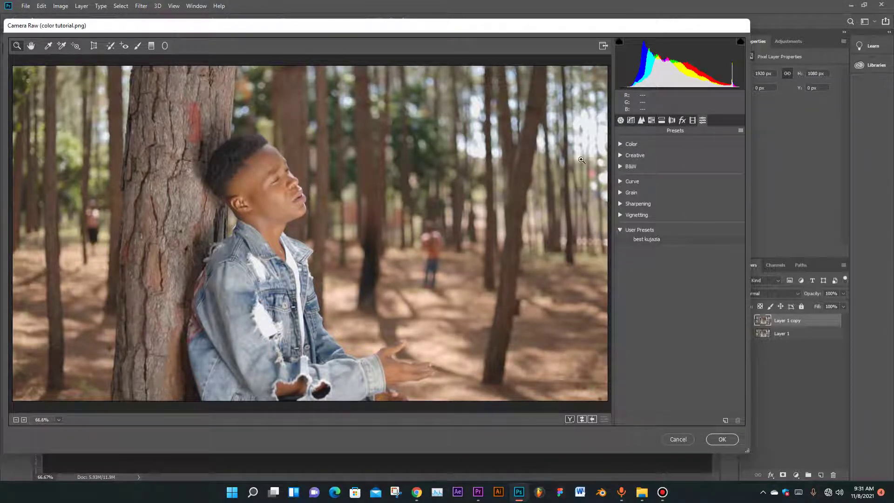
Start saving the current Camera Raw settings, keeping all settings included.
left_click_drag(526, 28, 563, 30)
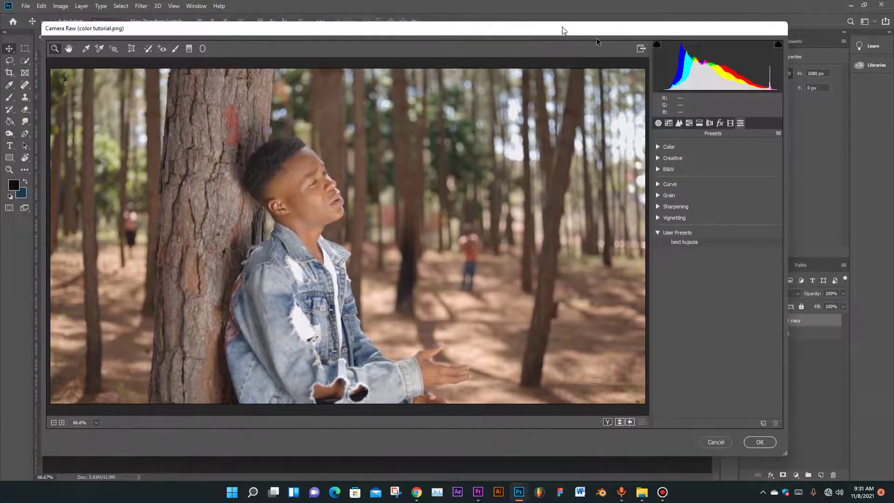
left_click(779, 134)
left_click(740, 123)
left_click(776, 134)
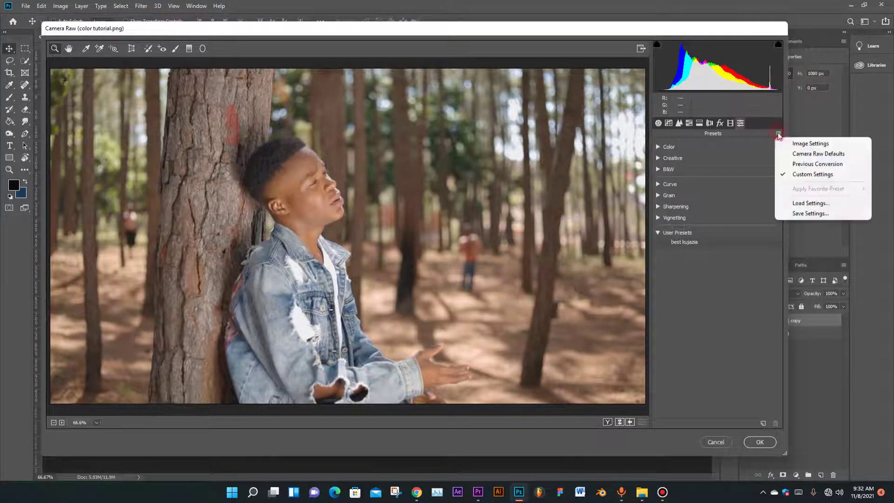
left_click(797, 215)
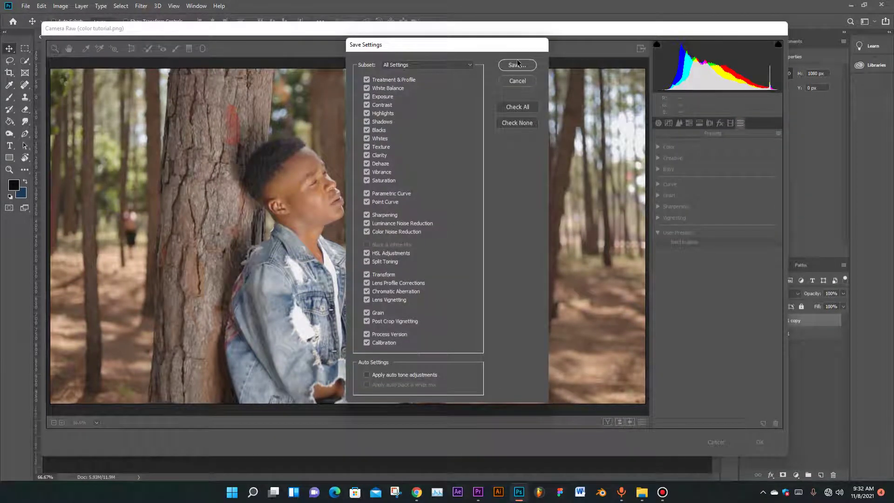
left_click(516, 65)
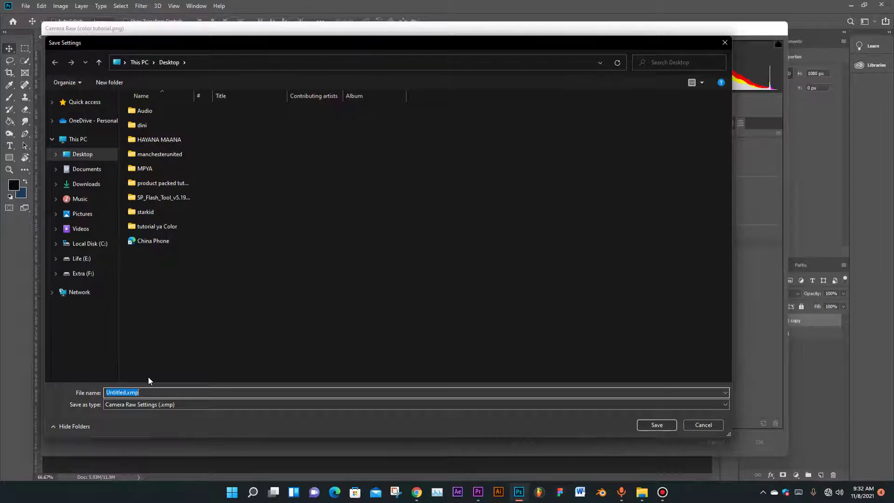
Save the settings as color.xmp in the tutorial ya Color folder and apply the Camera Raw edit.
type("color")
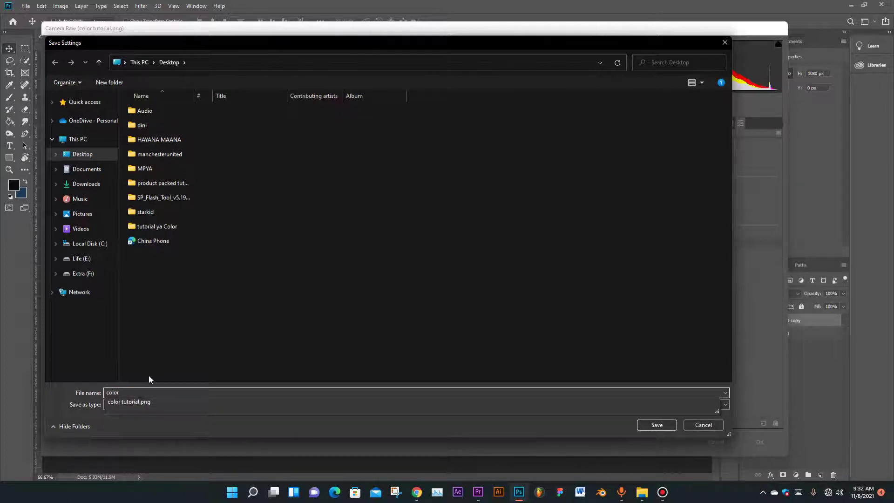
left_click(82, 154)
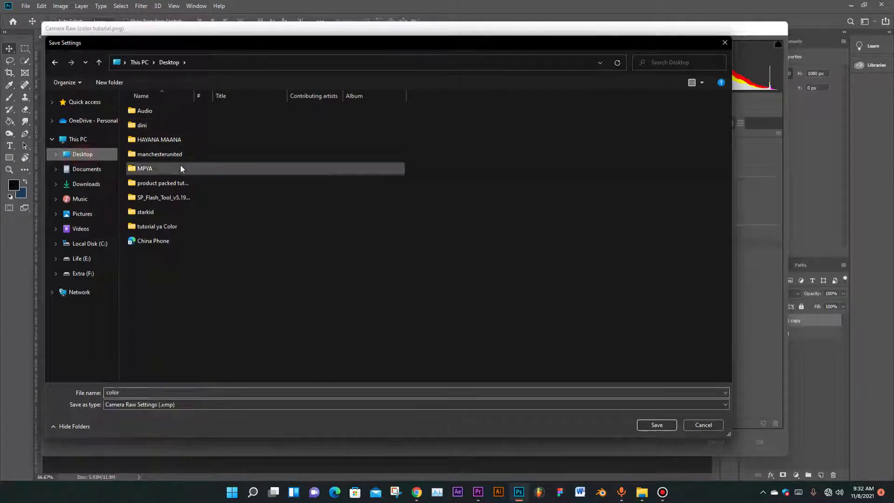
left_click(157, 227)
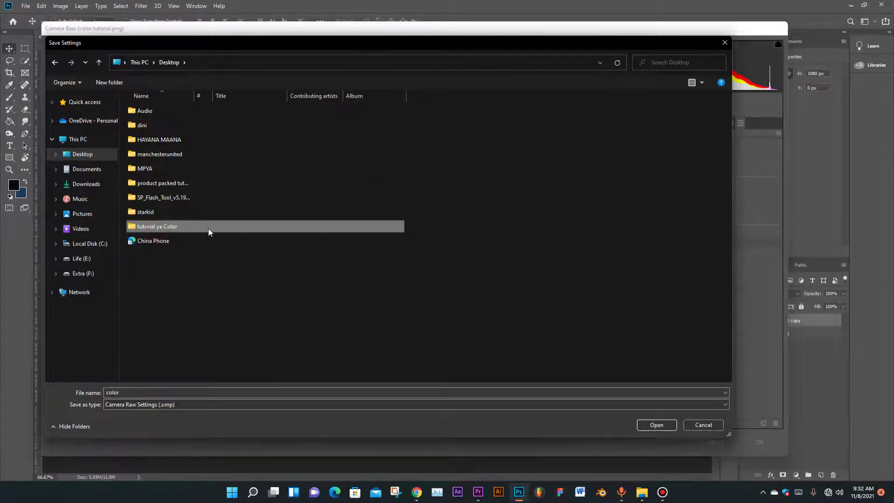
double_click(194, 224)
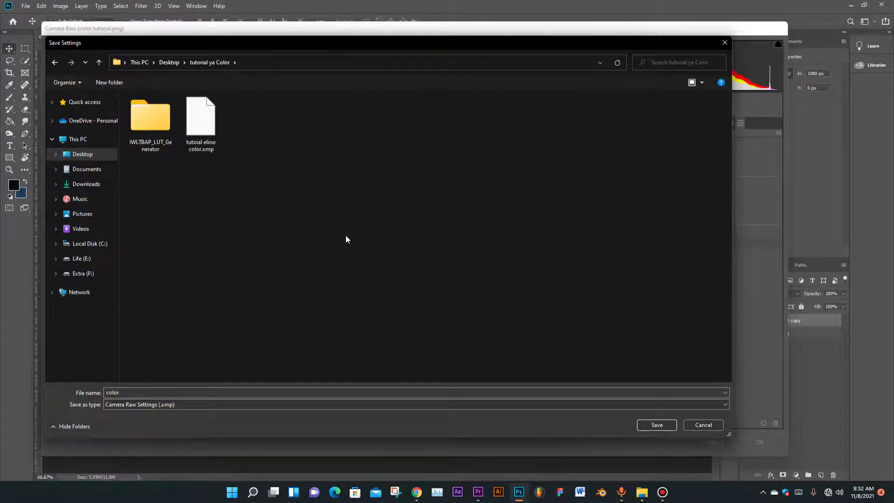
left_click(656, 424)
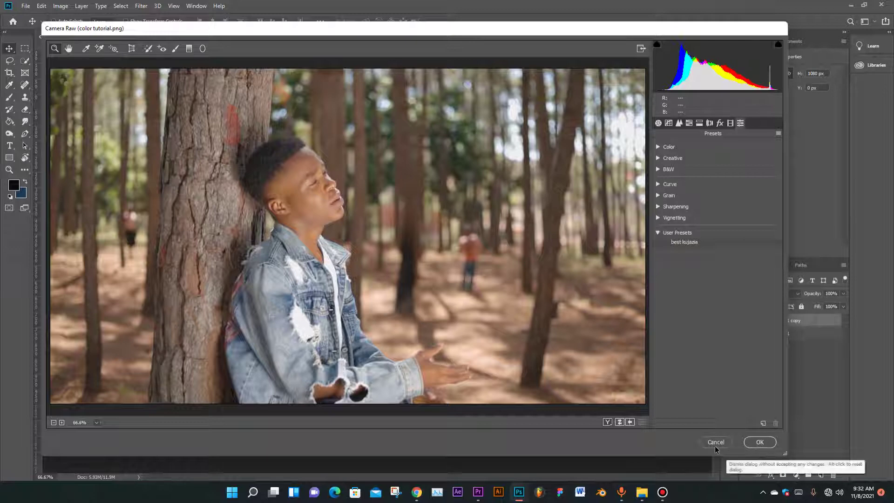
left_click(760, 442)
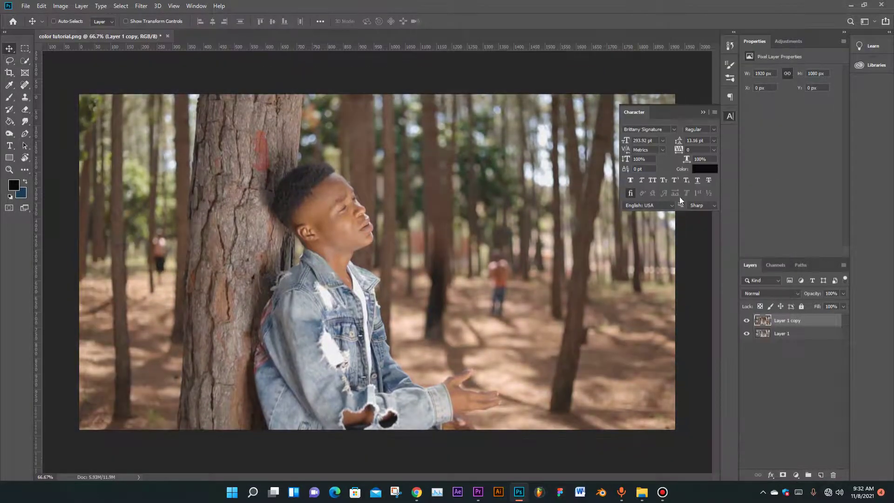
Compare the warmer grade on Layer 1 copy against the original by toggling its visibility.
left_click(746, 321)
left_click(746, 321)
left_click(746, 321)
left_click(796, 475)
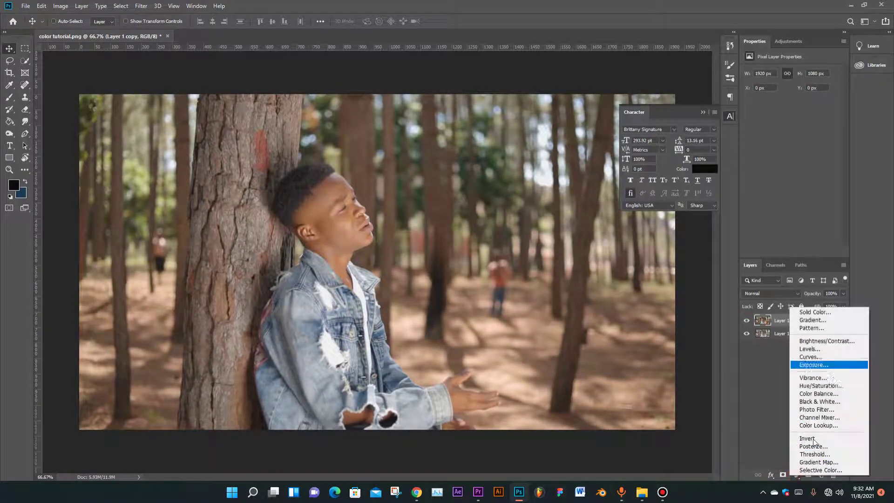
left_click(782, 424)
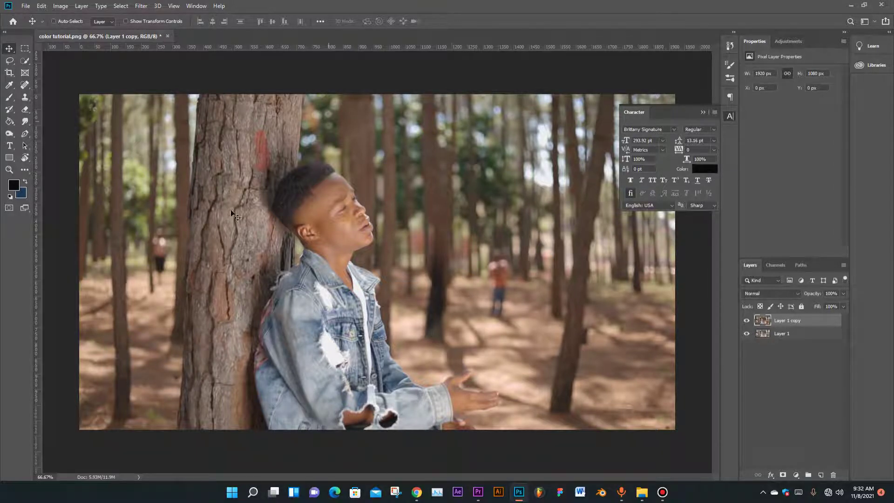
left_click(746, 320)
Browse to Desktop > tutorial ya Color > IWLTBAP LUT Generator > LUT Generator (Windows) and select the exe.
left_click(641, 491)
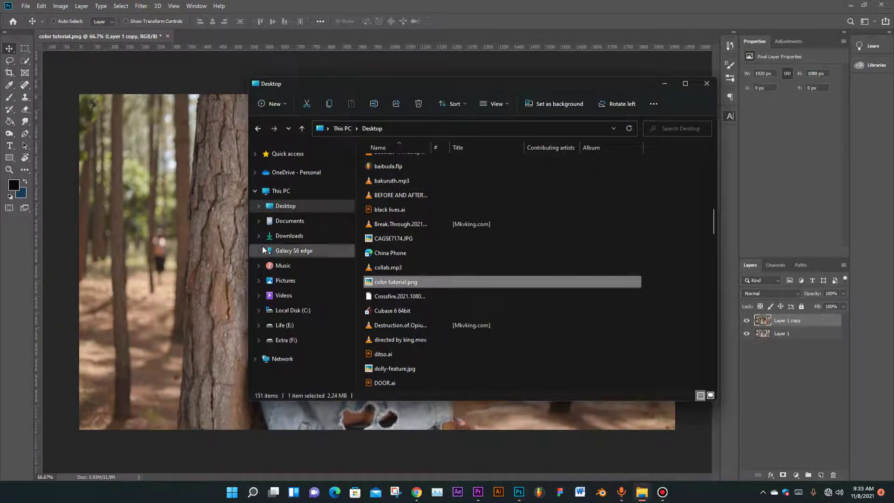
left_click(279, 205)
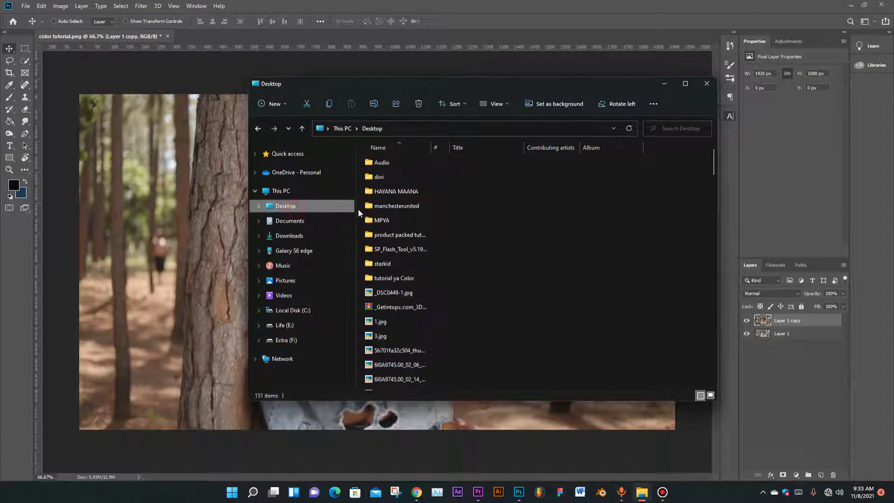
double_click(394, 278)
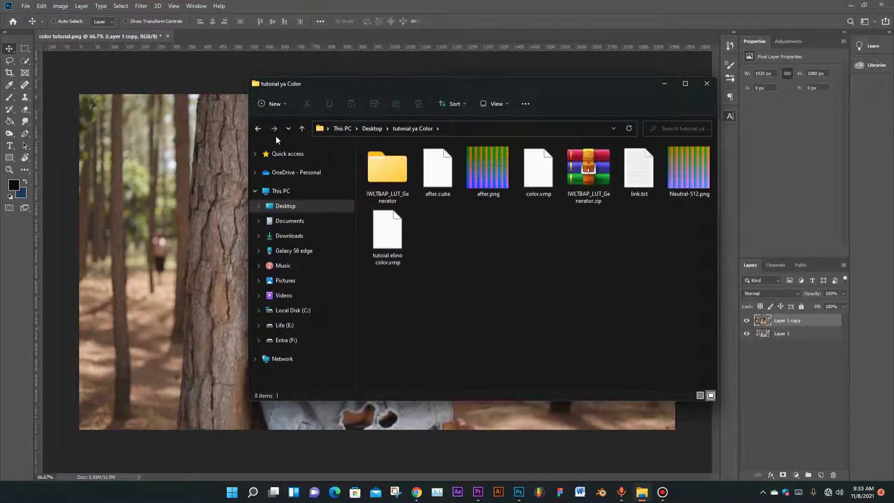
left_click(403, 164)
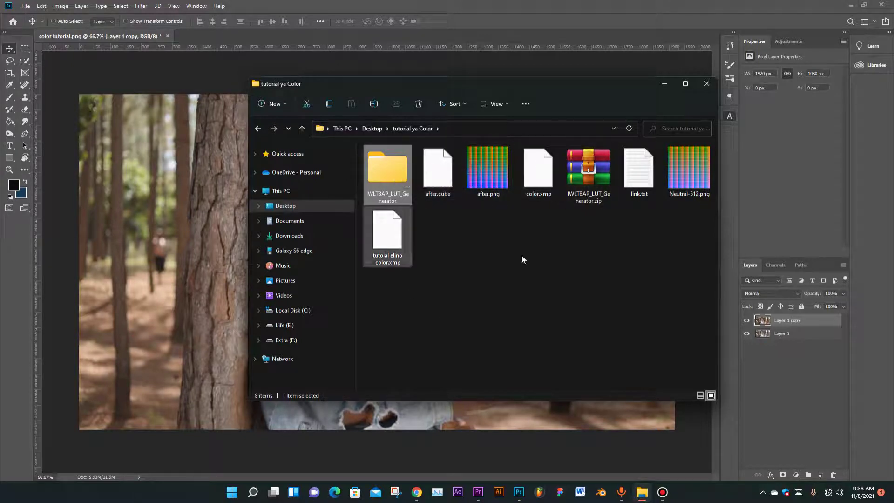
double_click(383, 173)
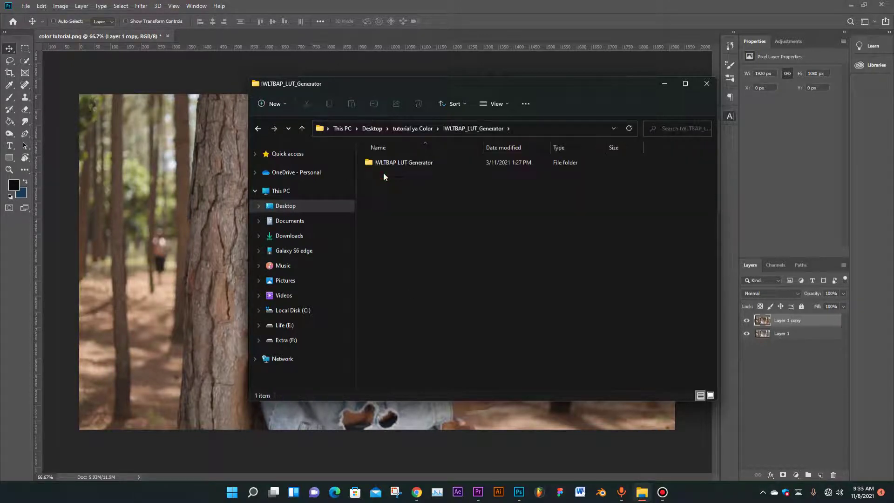
double_click(383, 170)
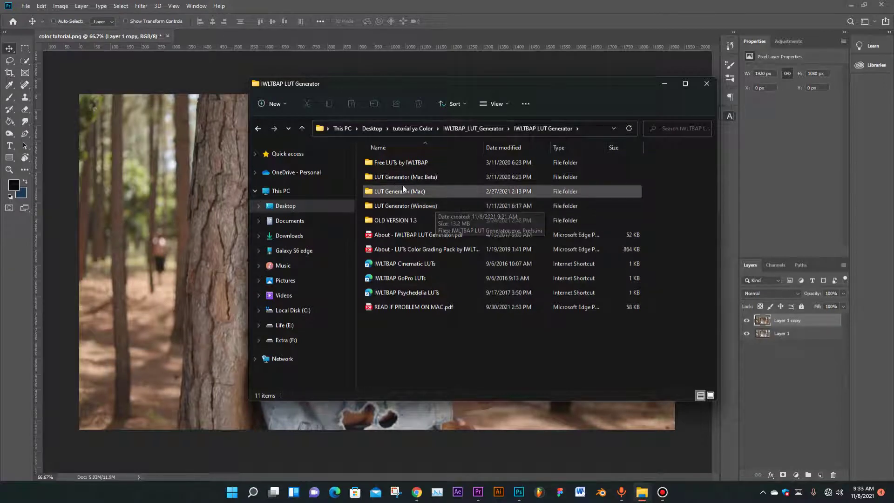
left_click(429, 191)
left_click(440, 205)
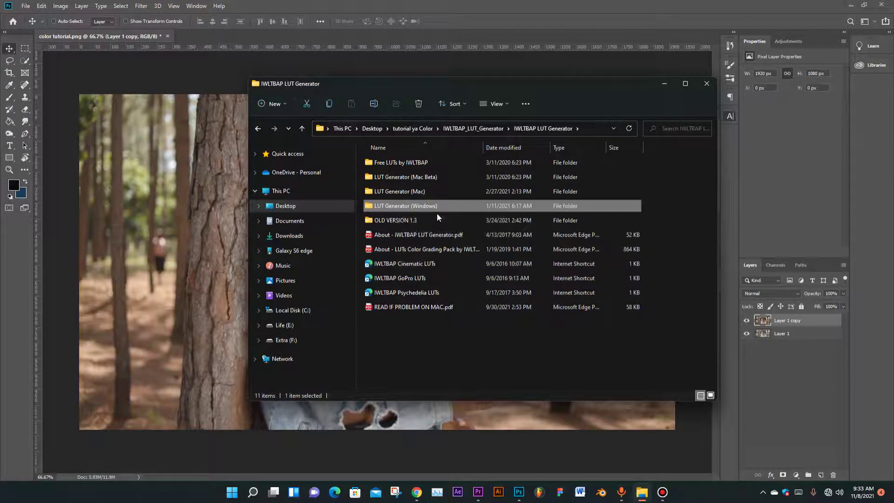
double_click(449, 205)
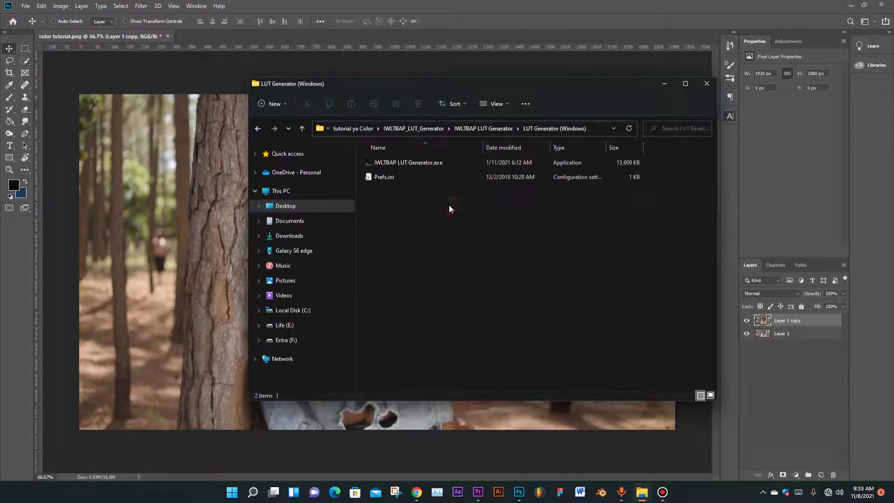
left_click(392, 163)
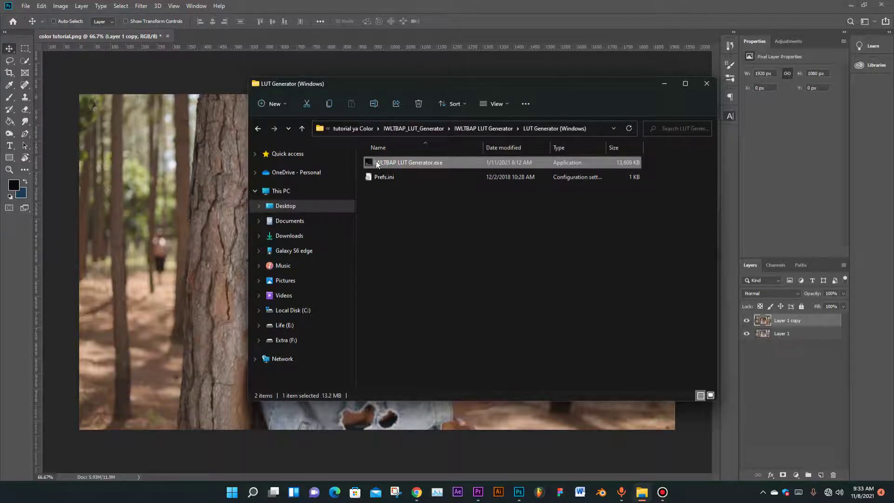
Launch IWLTBAP LUT Generator.exe and return File Explorer to the tutorial ya Color folder.
double_click(377, 166)
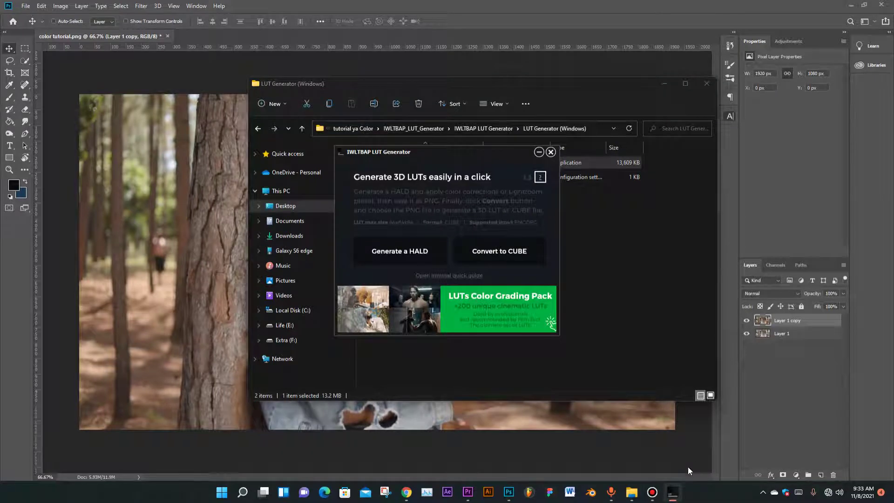
left_click(388, 364)
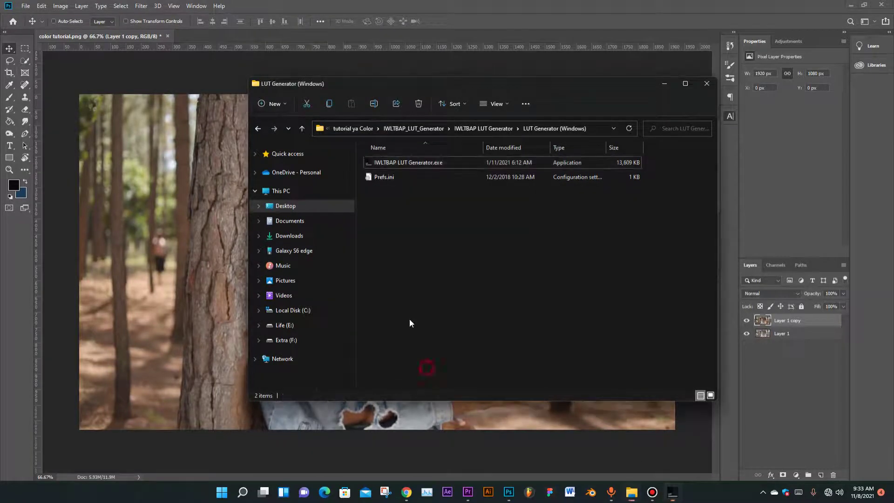
left_click(257, 131)
left_click(257, 131)
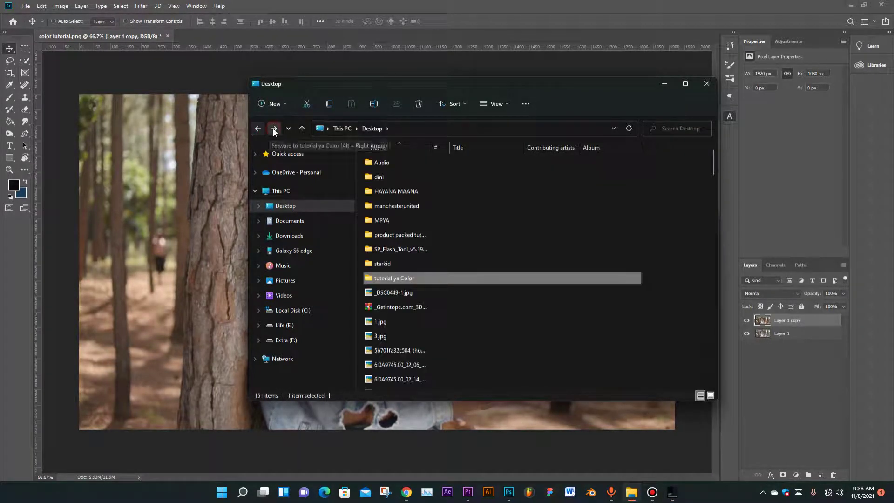
left_click(274, 129)
Delete after.png and Neutral-512.png, then bring the LUT Generator window forward.
left_click(494, 184)
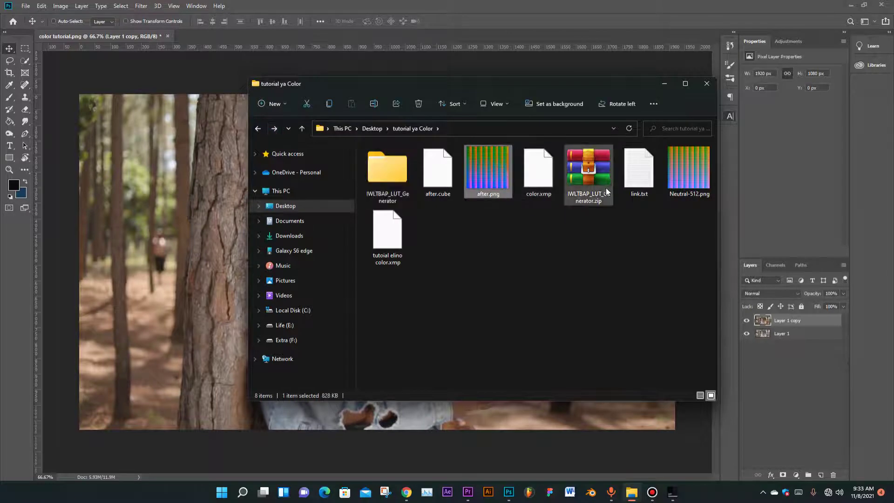
left_click(671, 172, "ctrl")
key("Delete")
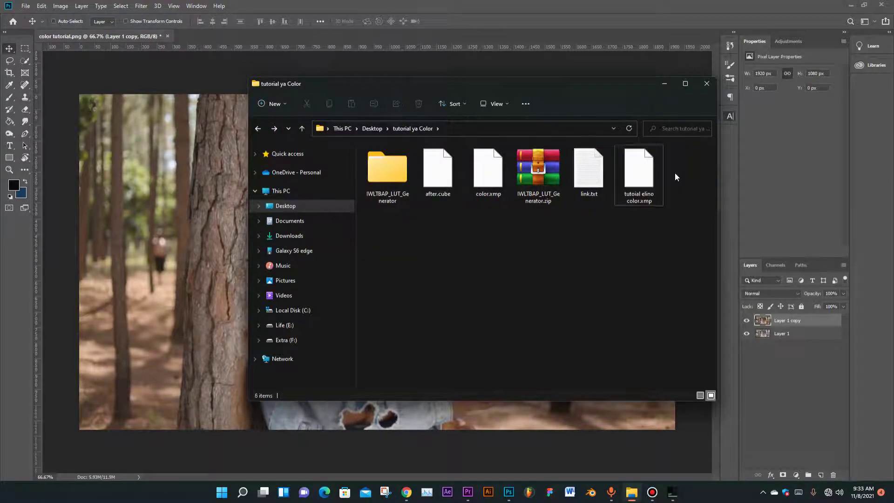
left_click(672, 492)
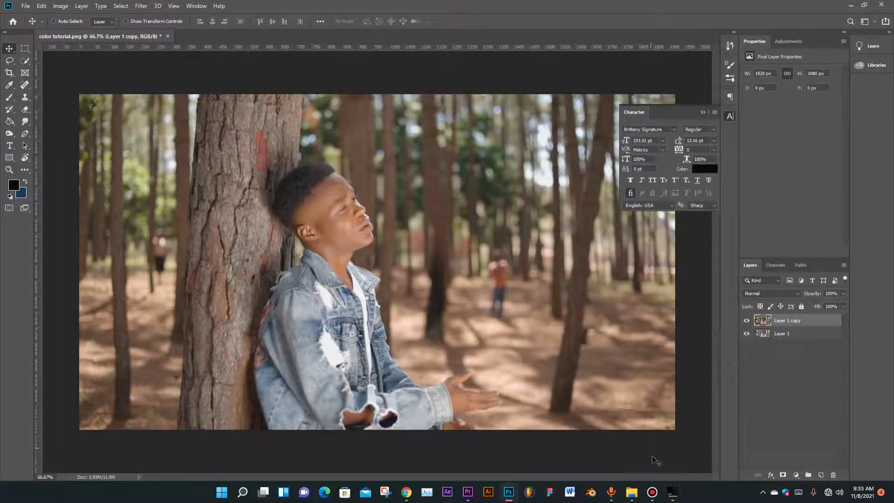
left_click(670, 492)
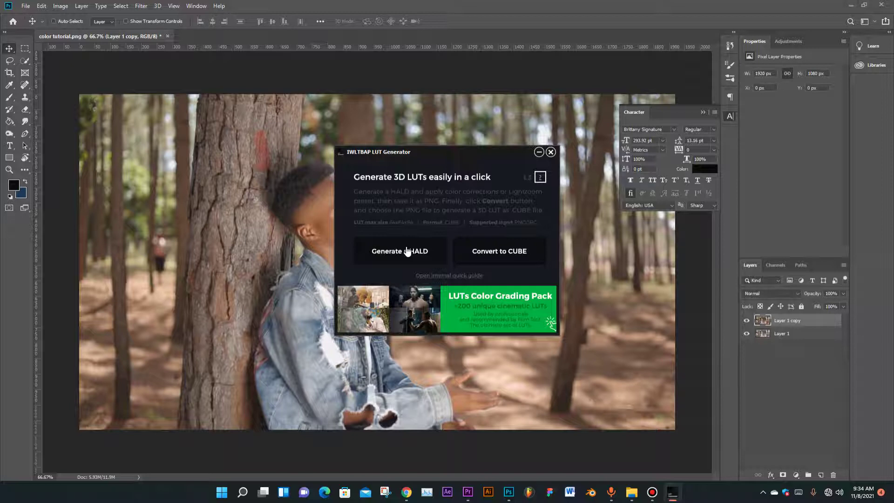
Generate a PNG HALD and save it into Desktop > tutorial ya Color.
left_click(407, 250)
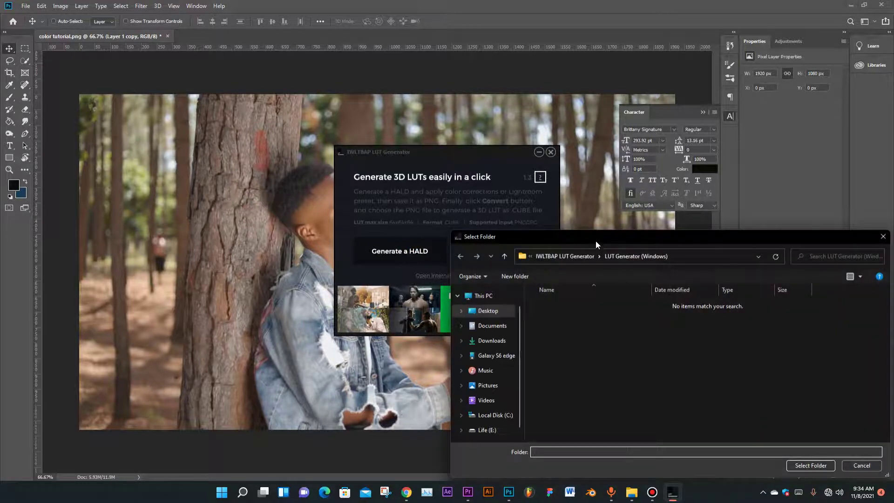
left_click_drag(594, 237, 534, 207)
left_click(428, 299)
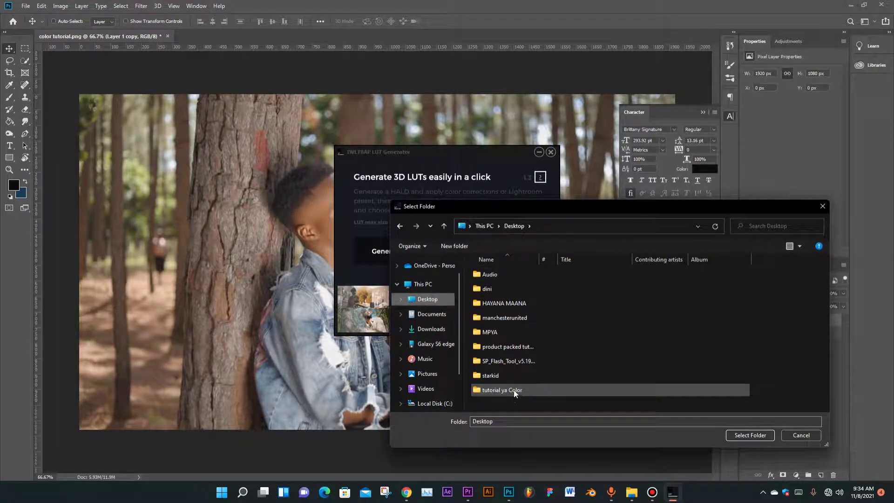
double_click(515, 391)
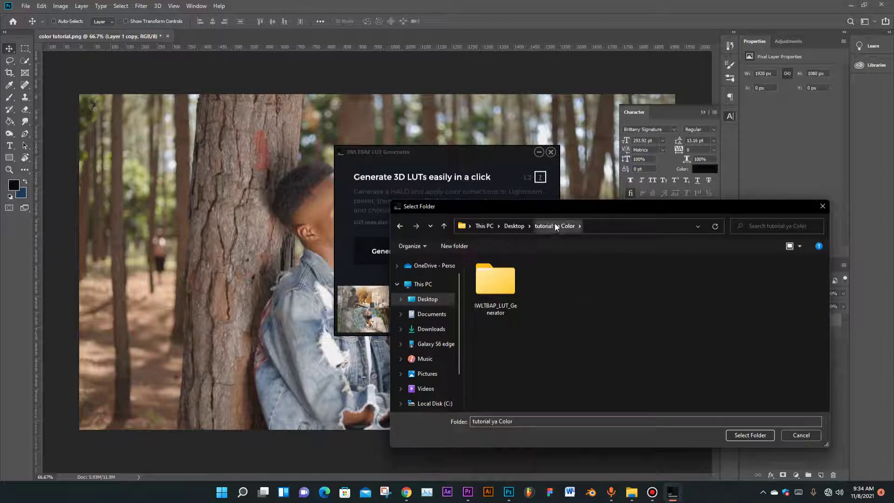
left_click(750, 435)
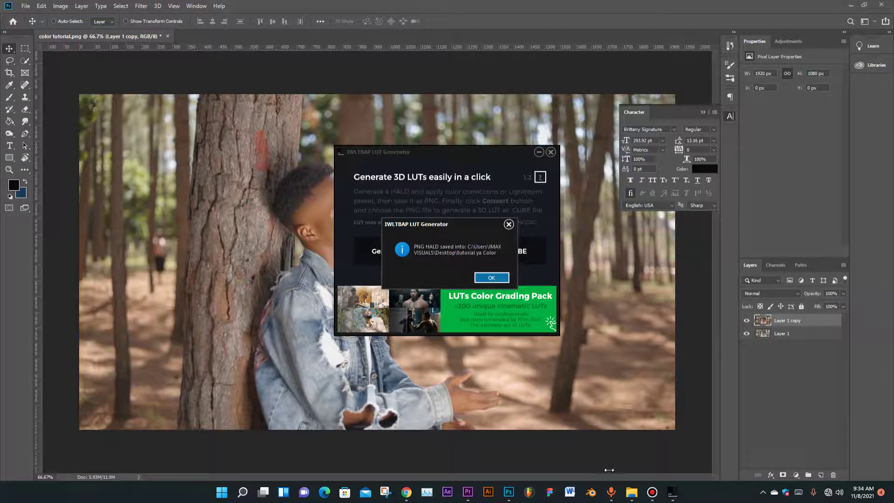
left_click(632, 497)
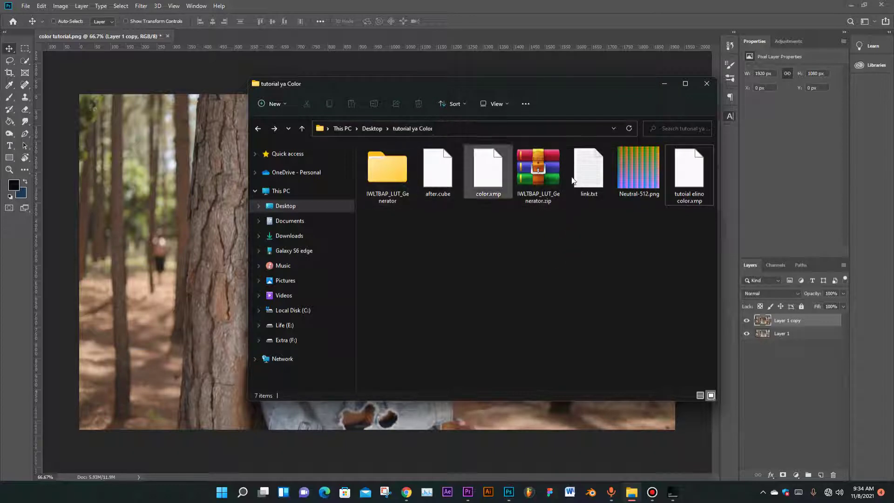
Delete the old after.cube from the tutorial ya Color folder.
left_click(642, 181)
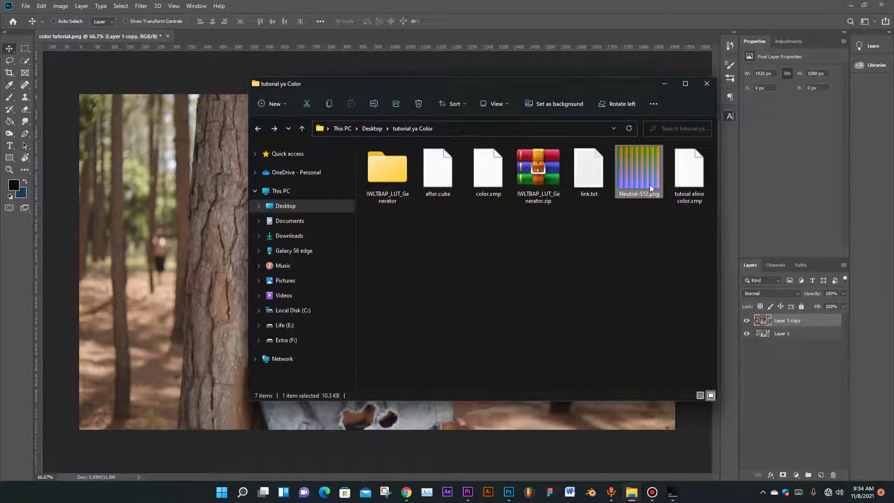
mouse_move(638, 171)
left_click(437, 184)
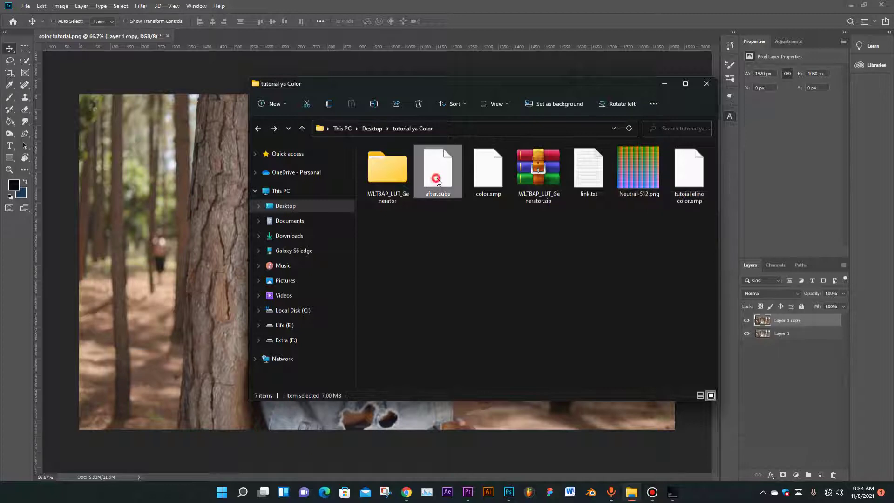
key("Delete")
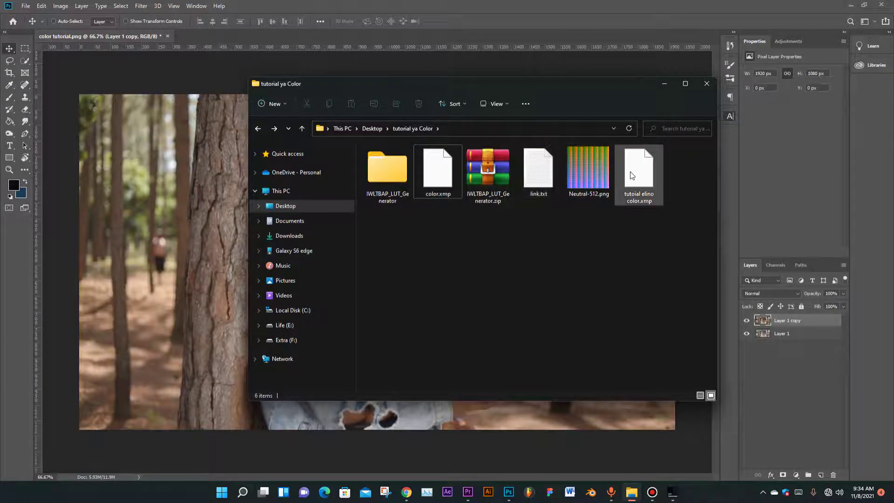
Drag Neutral-512.png onto Photoshop to open it as a new document.
left_click(639, 177)
left_click(433, 181)
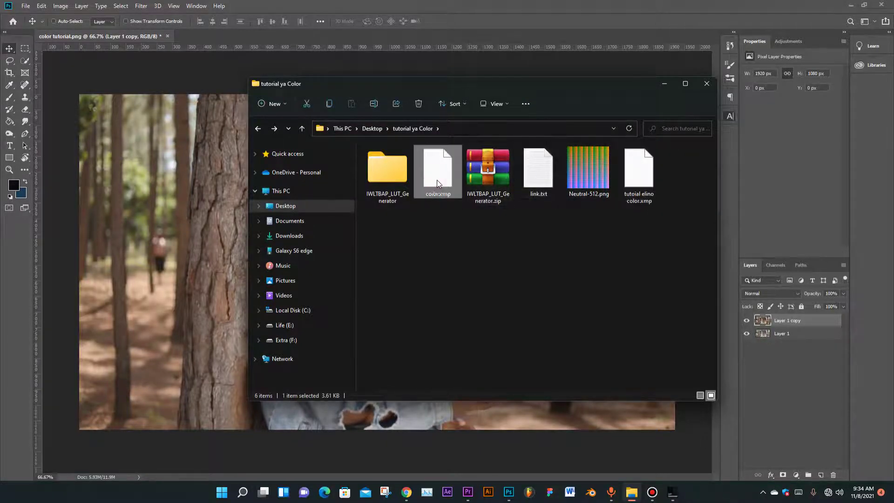
mouse_move(437, 171)
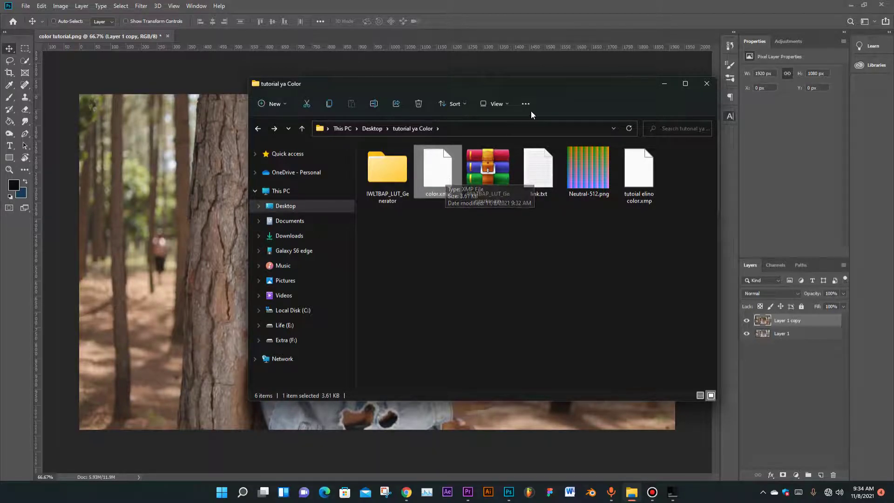
left_click(570, 247)
left_click_drag(431, 83, 513, 124)
left_click_drag(669, 211, 296, 33)
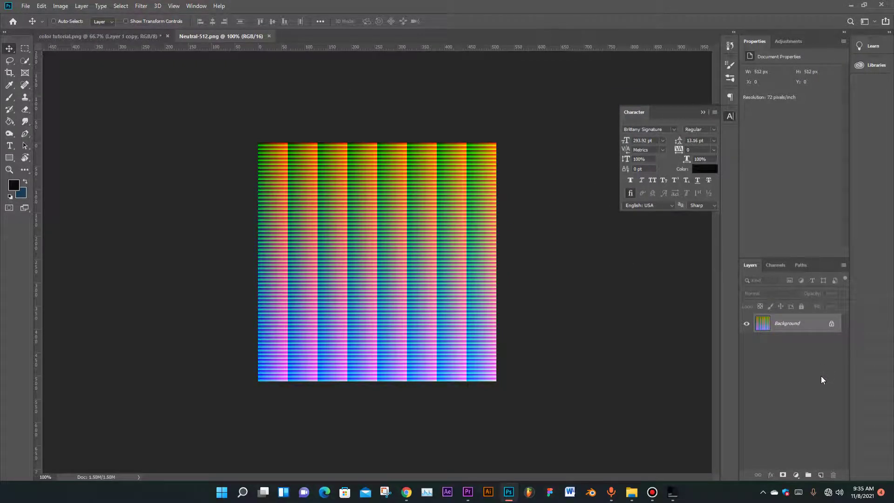
Duplicate the HALD grid to Layer 1 and launch the Camera Raw filter after dismissing the scratch-disk error.
key("ctrl+j")
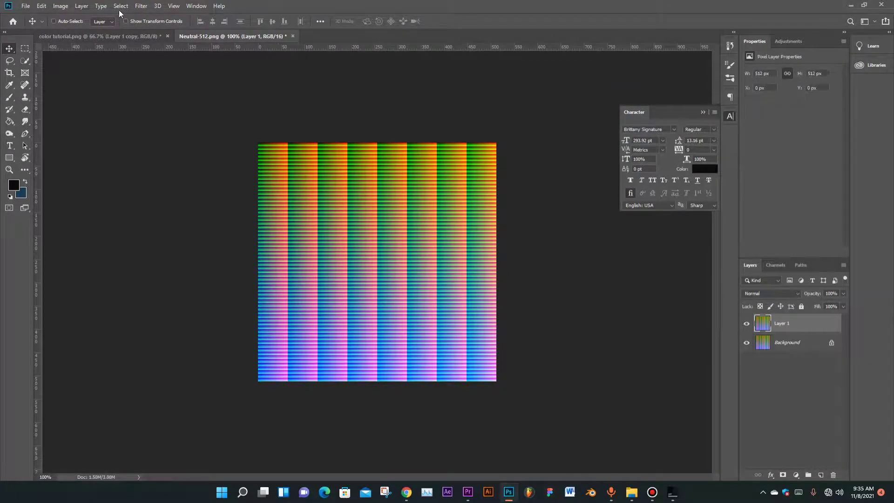
left_click(141, 6)
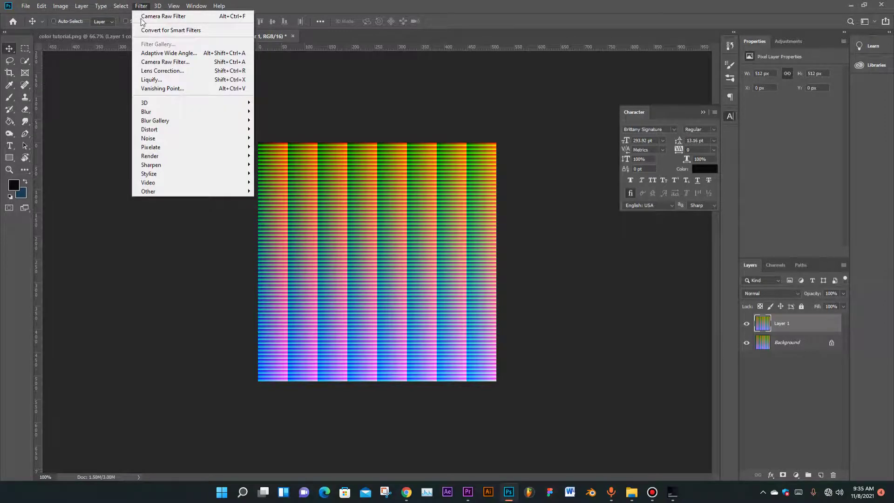
left_click(154, 63)
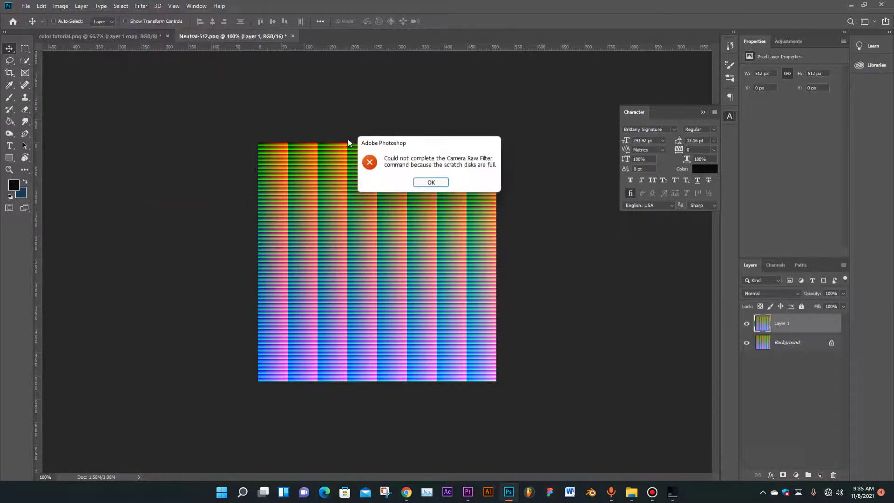
left_click(429, 183)
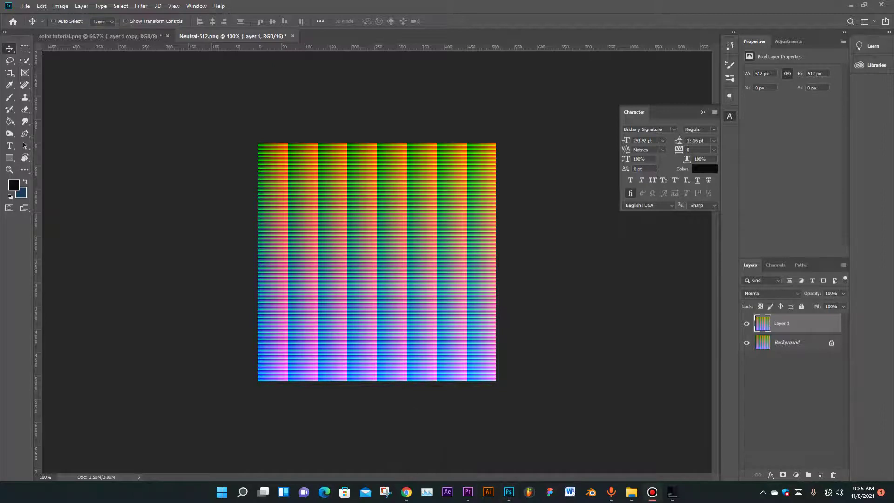
left_click(781, 317)
left_click(136, 10)
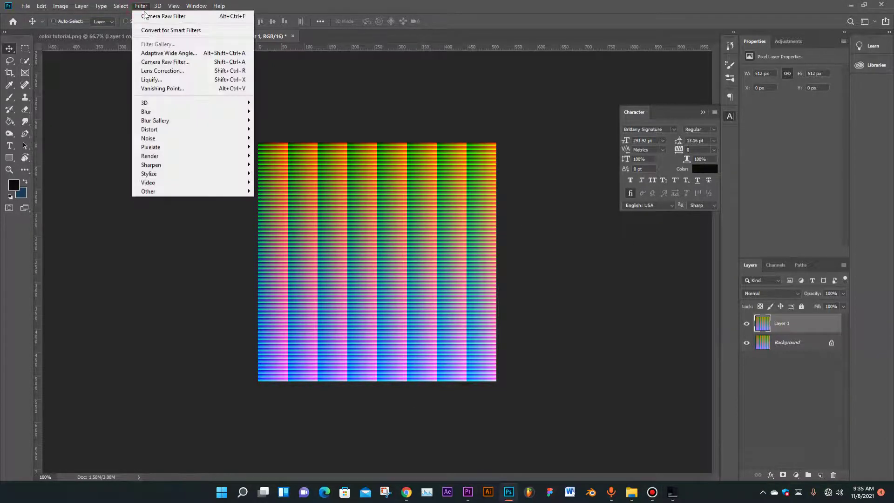
left_click(179, 63)
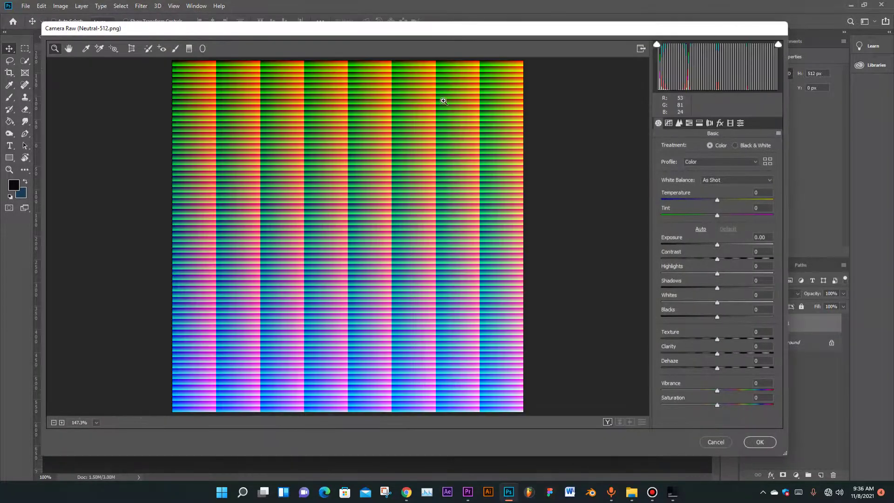
Load the color.xmp settings in Camera Raw and apply them to Layer 1.
left_click(740, 122)
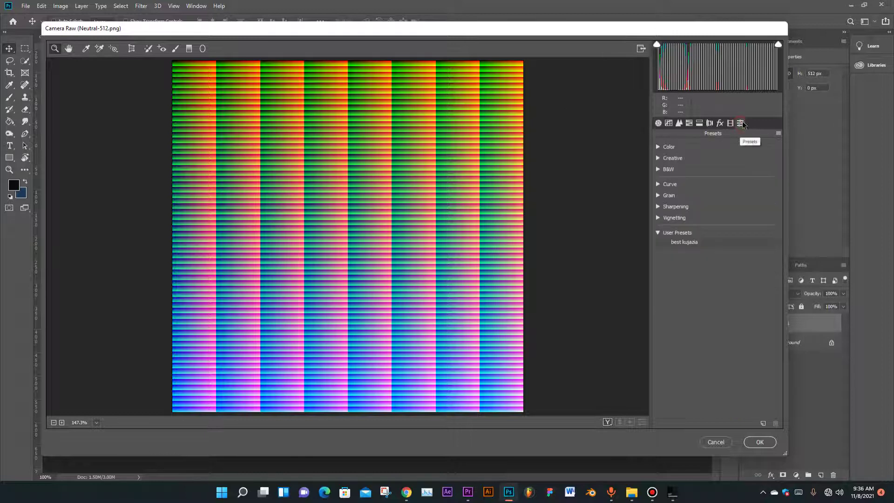
left_click(778, 133)
left_click(796, 204)
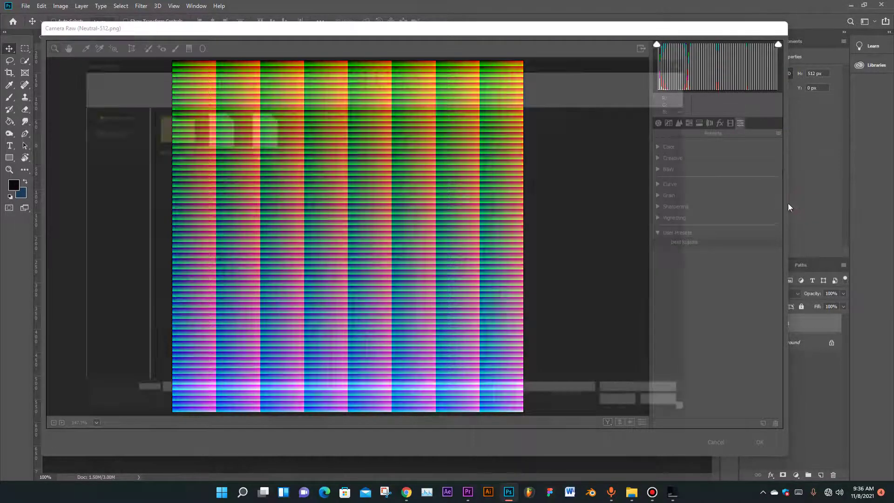
left_click(201, 120)
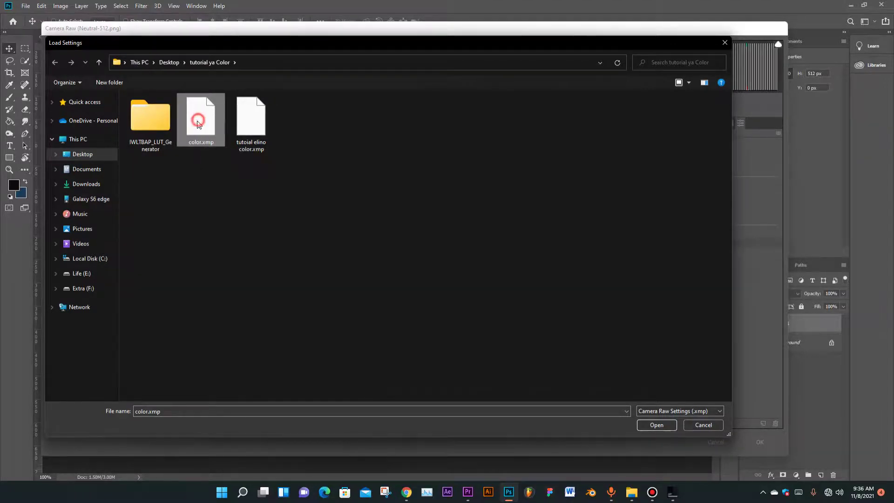
double_click(212, 125)
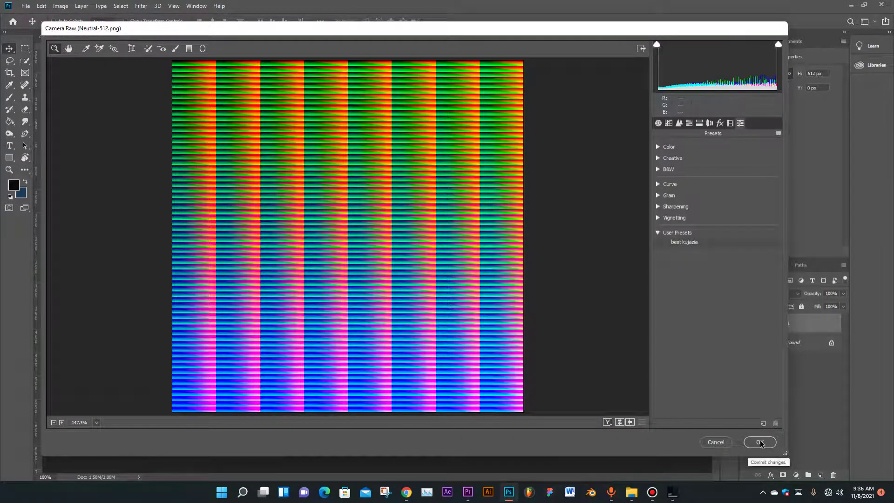
left_click(759, 442)
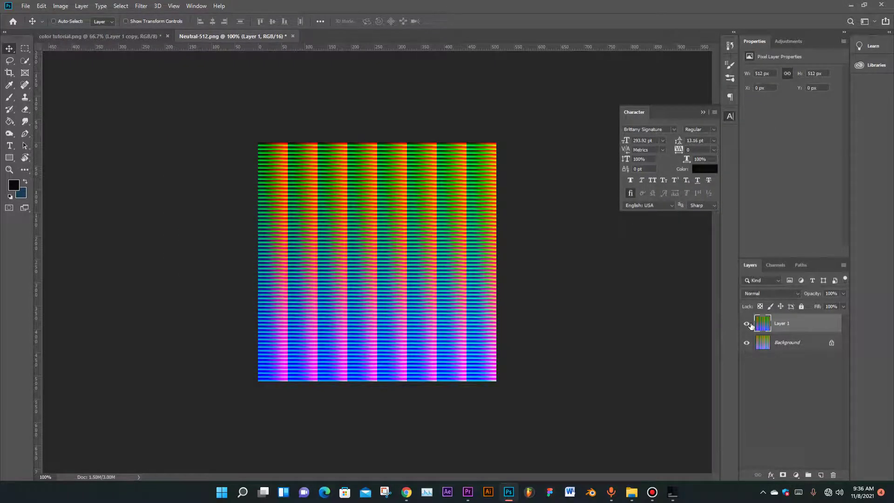
Toggle Layer 1's visibility to compare the graded grid with the Background.
left_click(748, 323)
left_click(747, 323)
left_click(747, 323)
left_click(747, 323)
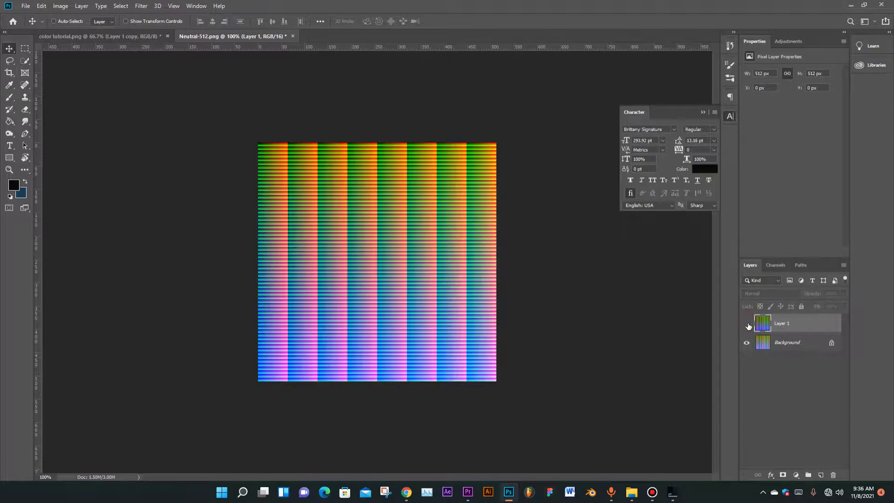
left_click(747, 323)
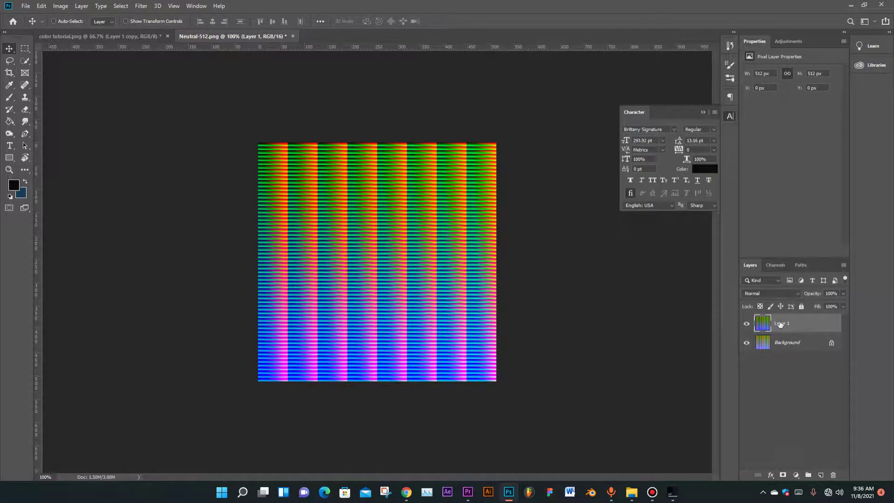
left_click(28, 6)
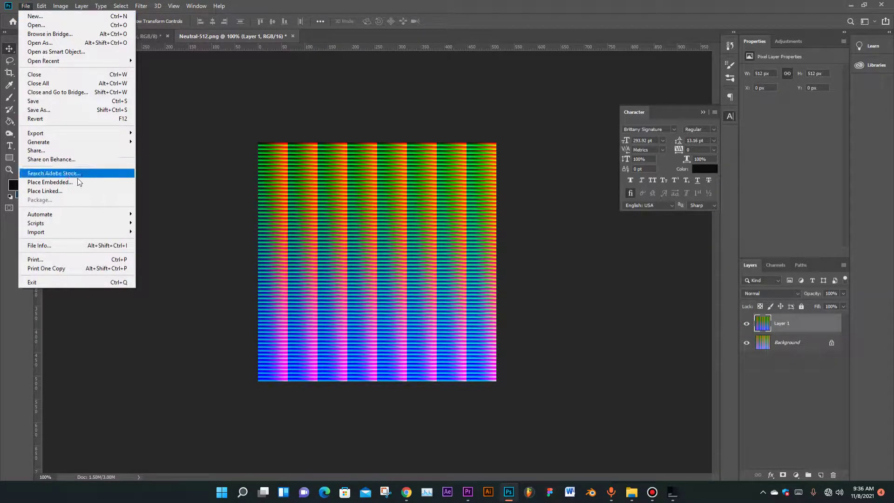
Save the graded grid as a PNG named 'after', accepting the default PNG options.
left_click(79, 110)
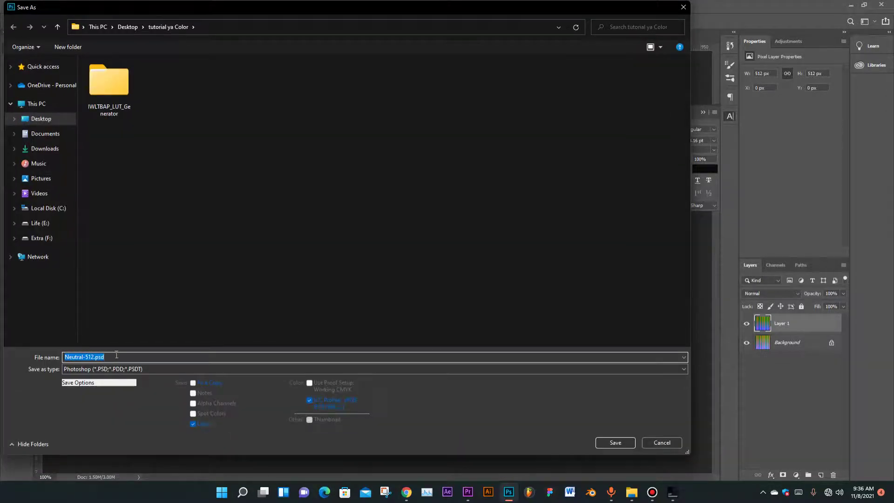
left_click(130, 369)
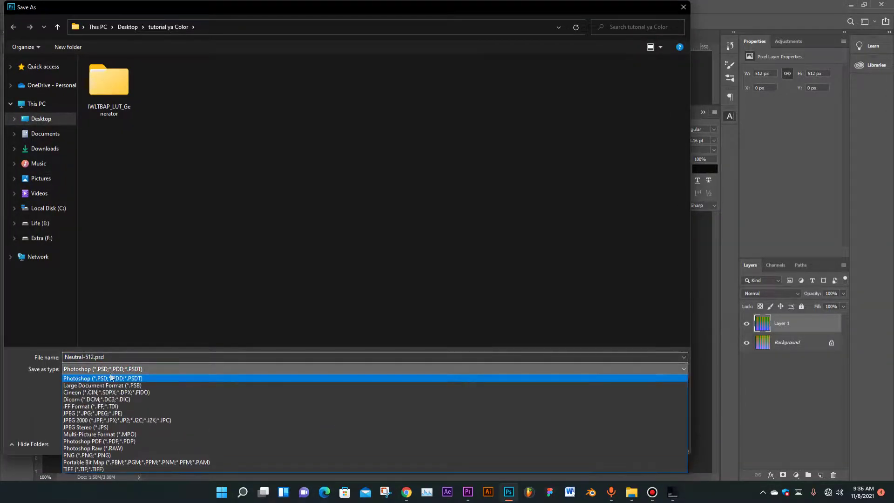
left_click(93, 455)
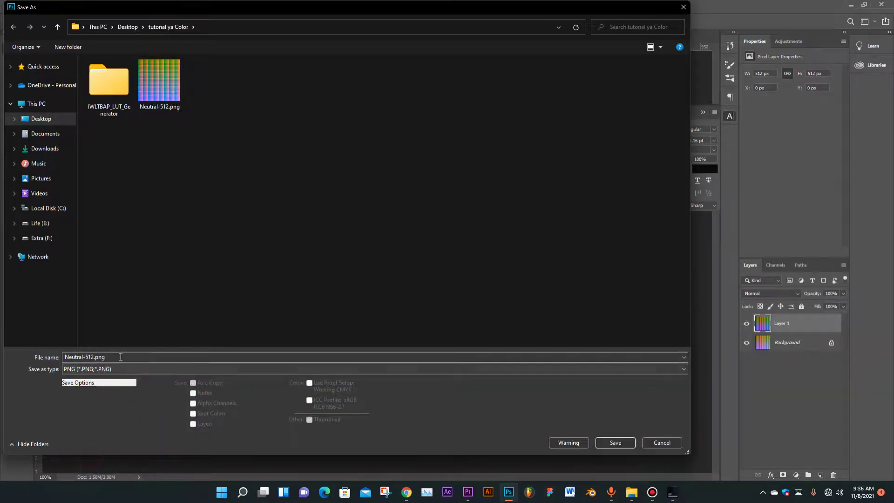
type("after")
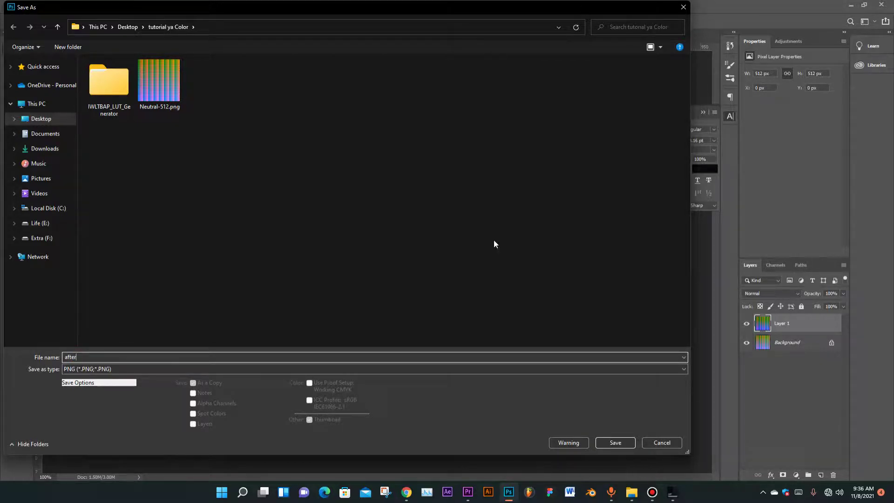
left_click(622, 443)
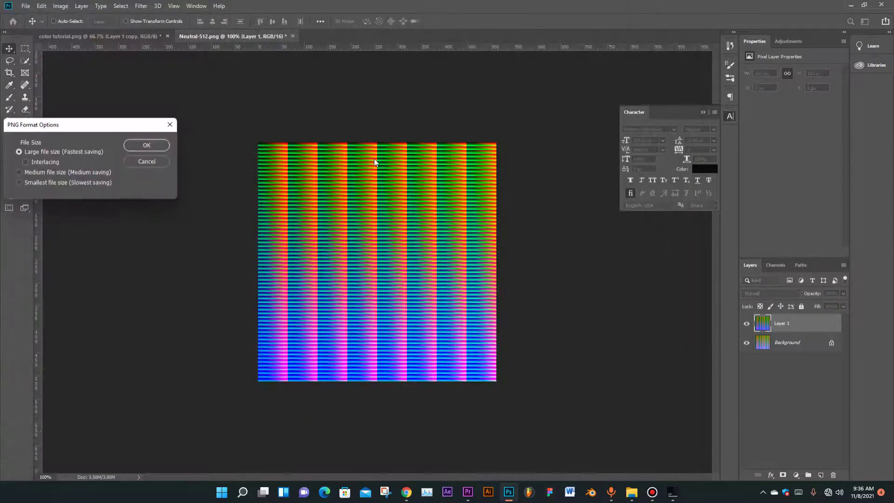
left_click(147, 145)
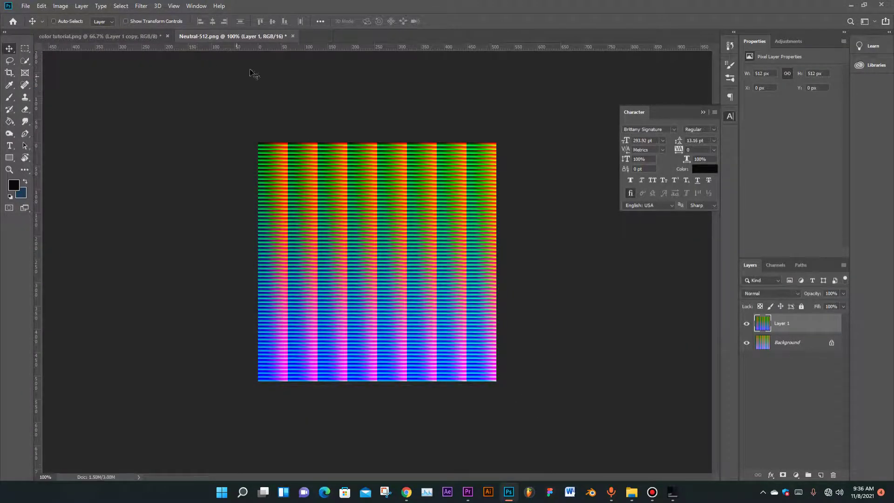
Bring the LUT Generator forward and dismiss its HALD-saved message.
left_click(854, 4)
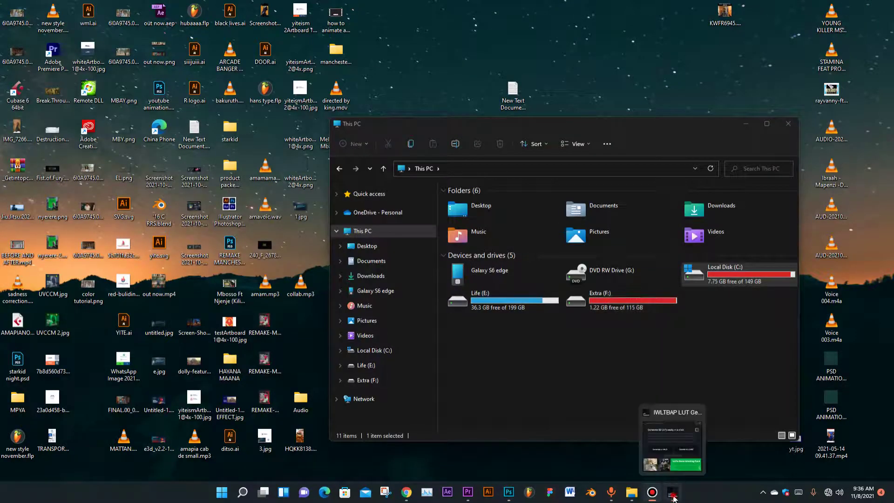
left_click(672, 493)
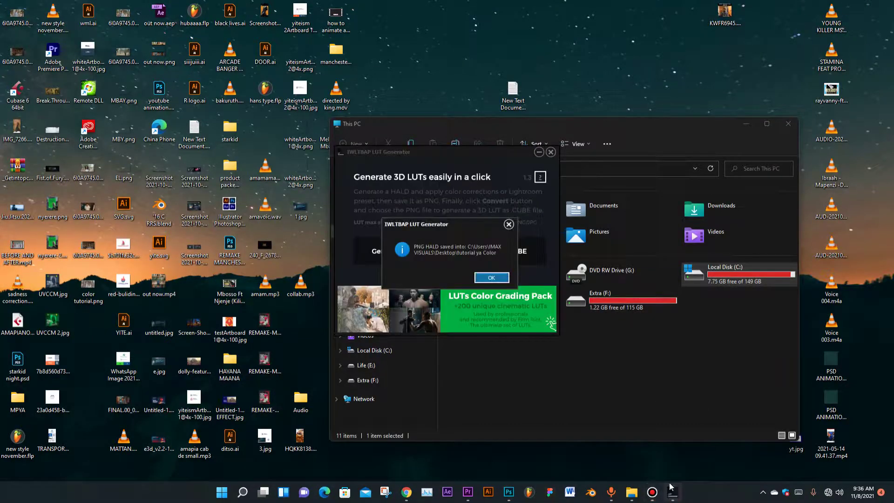
left_click(508, 224)
mouse_move(401, 153)
left_mouse_down()
mouse_move(428, 143)
mouse_move(426, 129)
left_mouse_up()
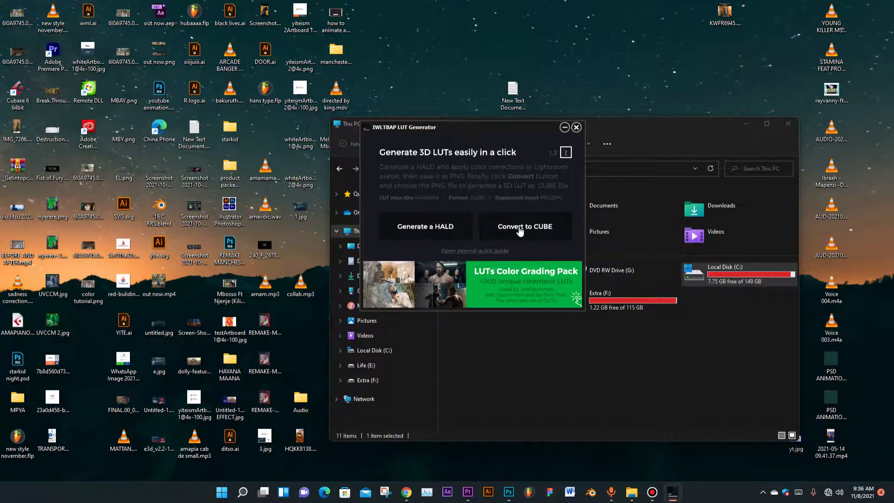
Convert after.png from PNG HALD to a CUBE LUT, then close the generator.
left_click(520, 230)
mouse_move(532, 208)
left_mouse_down()
mouse_move(494, 170)
mouse_move(521, 263)
mouse_move(524, 248)
left_mouse_up()
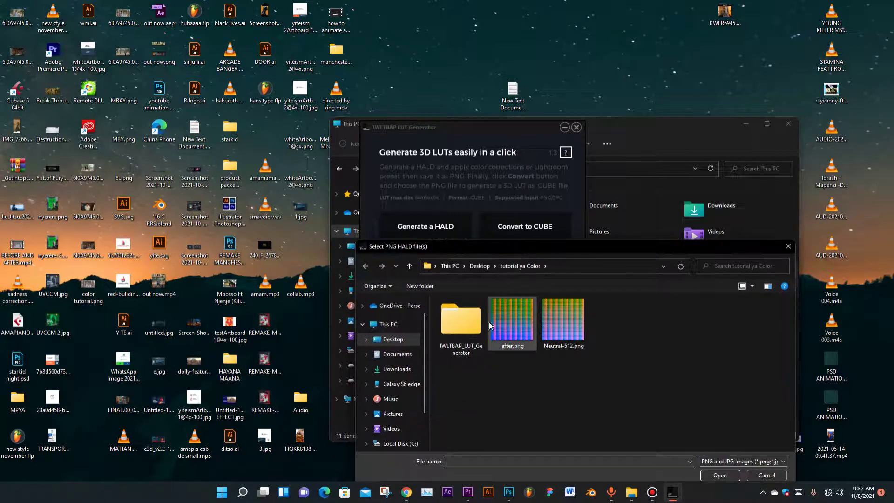
mouse_move(508, 491)
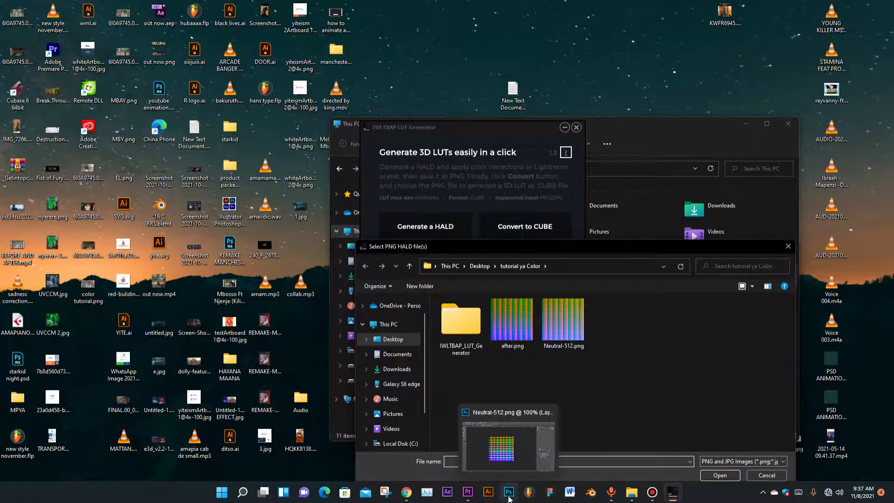
left_click(522, 324)
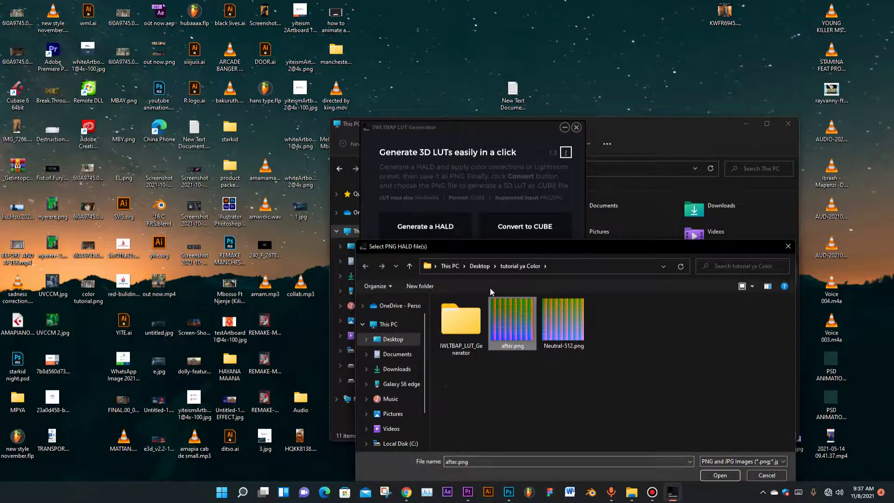
left_click(719, 463)
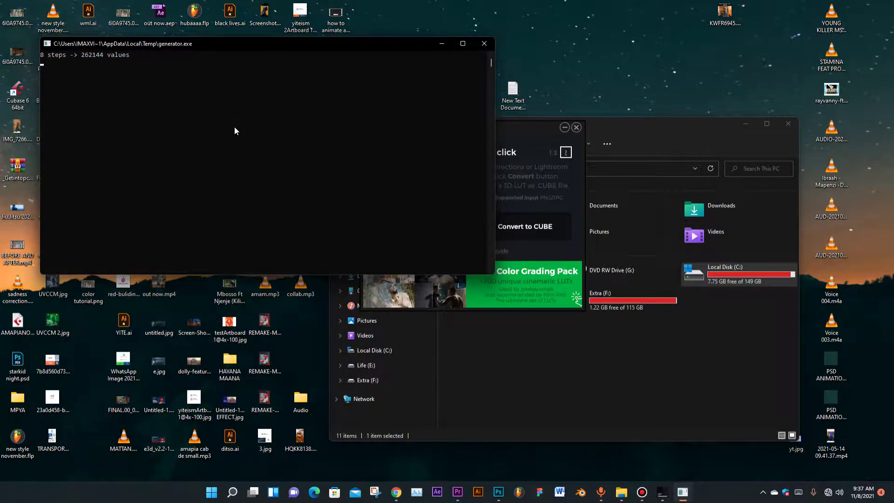
left_click(471, 282)
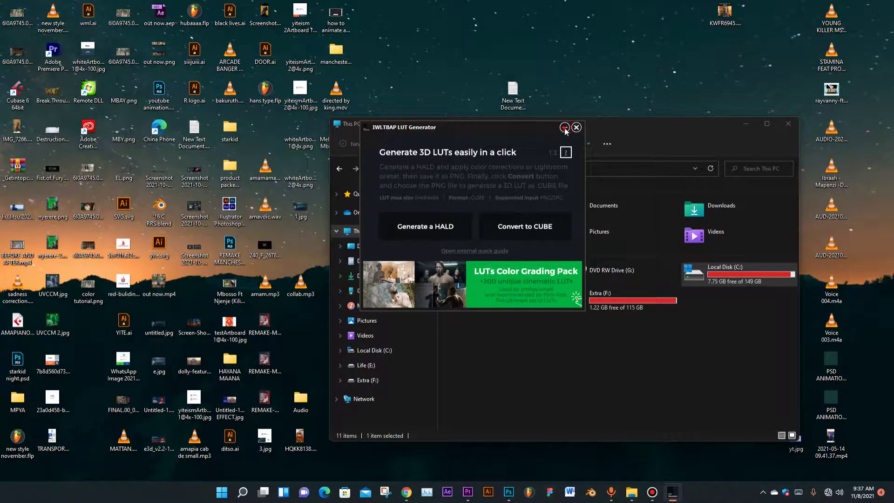
left_click(576, 127)
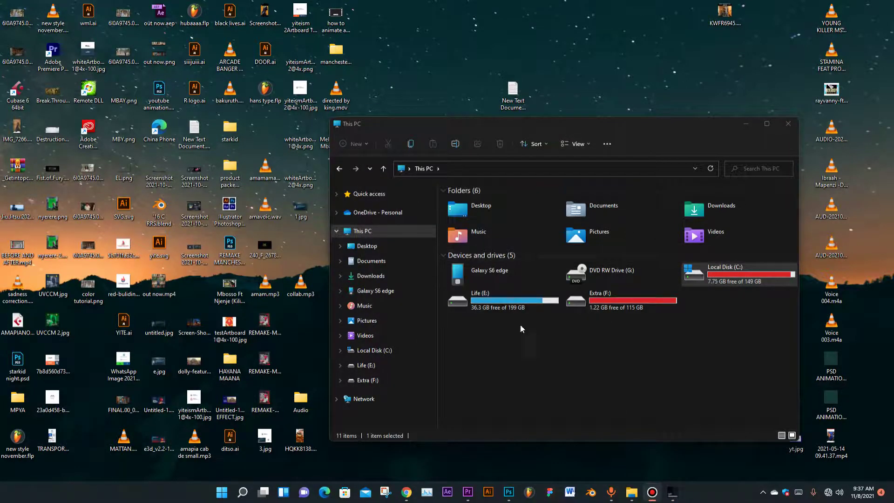
Confirm the 7.00 MB after.cube sits in Desktop 'tutorial ya Color', then return to Premiere Pro.
left_click(631, 492)
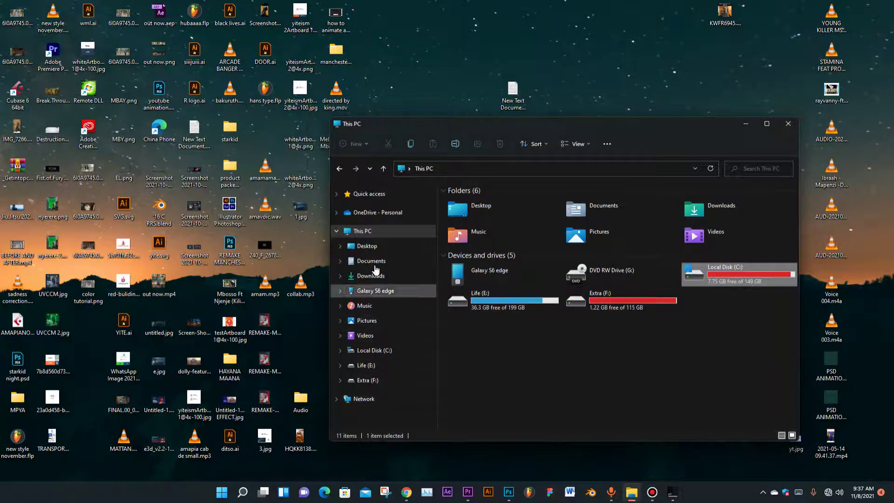
left_click(367, 246)
double_click(470, 315)
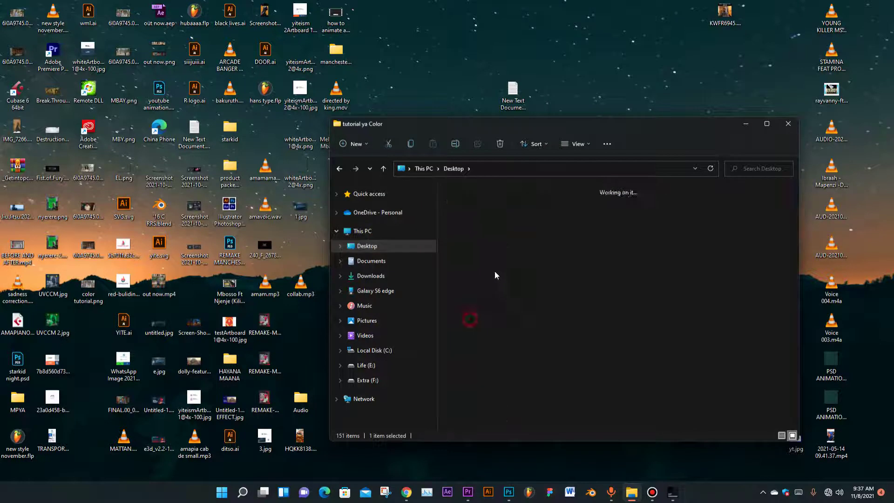
left_click(523, 209)
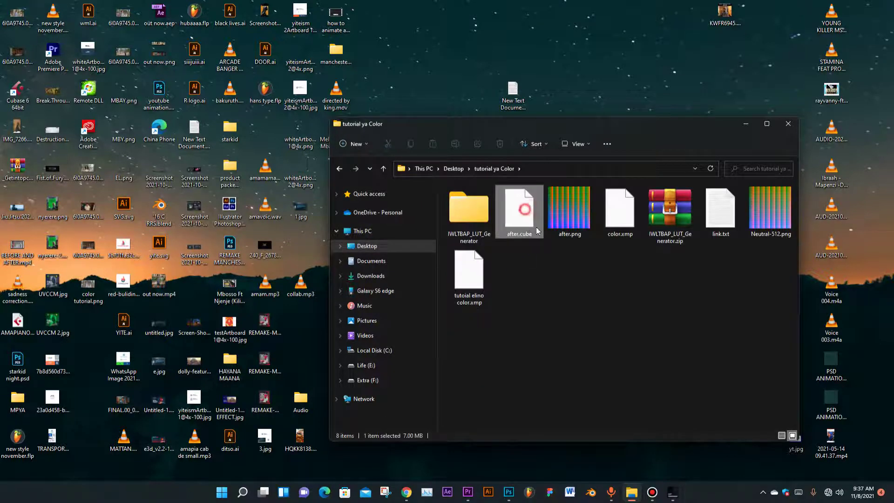
left_click(620, 232)
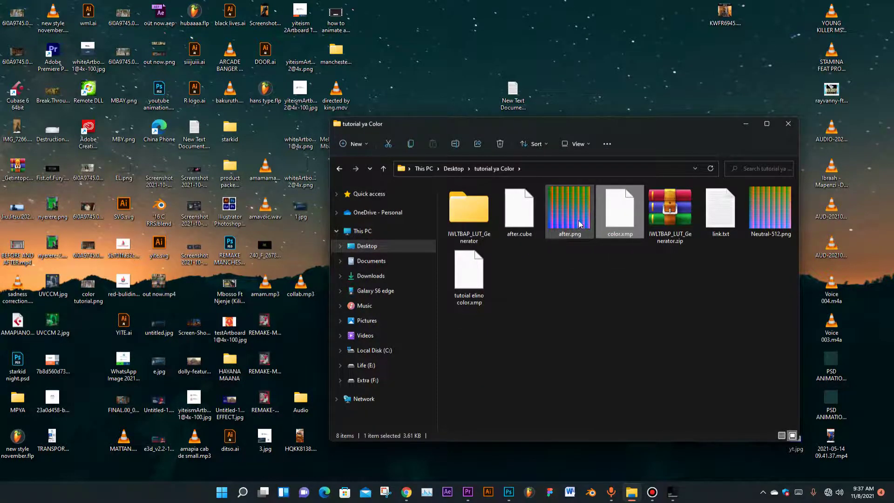
left_click(563, 233)
left_click(524, 235)
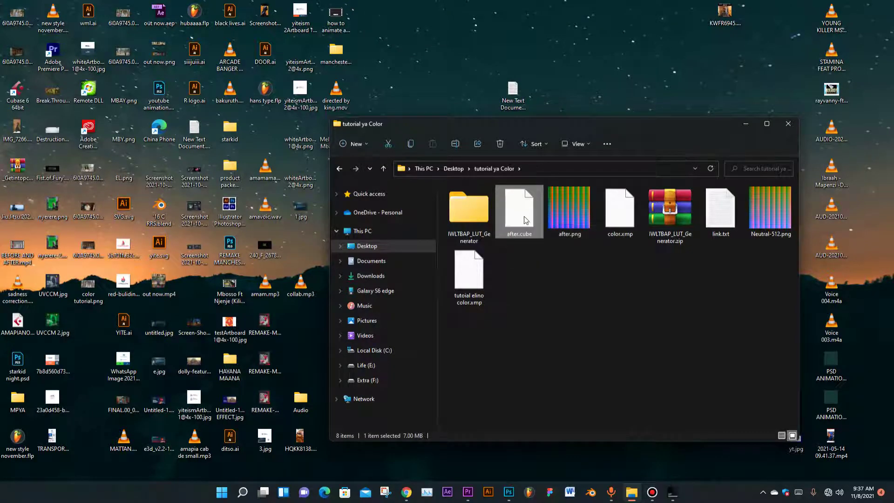
left_click(468, 497)
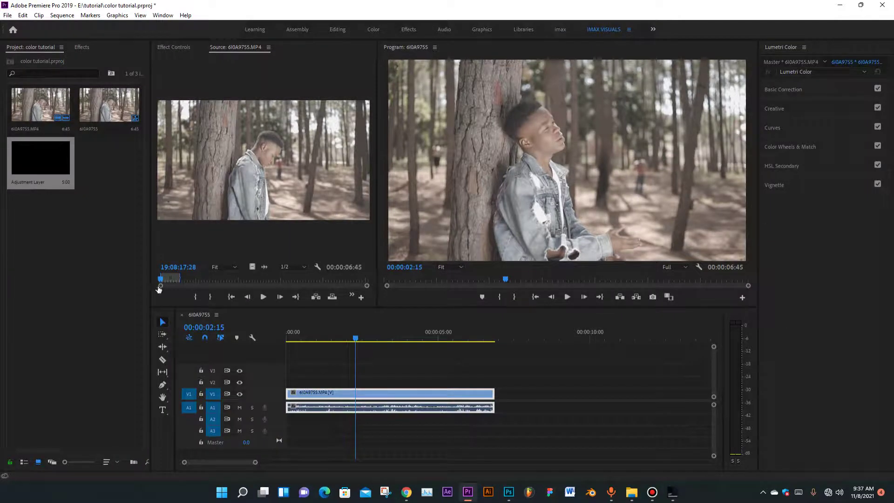
Place the Adjustment Layer on V2 and extend it over the full 6I0A9755.MP4 clip.
left_click(30, 169)
right_click(64, 226)
mouse_move(118, 263)
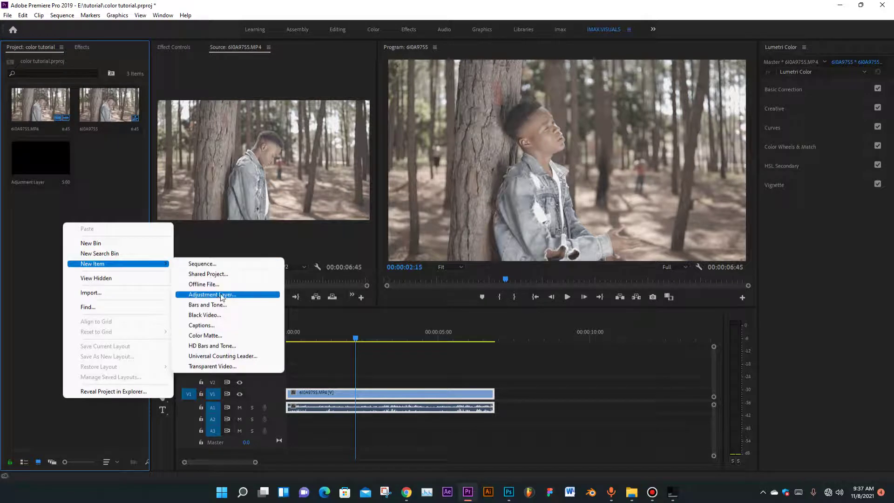
left_click(106, 176)
left_click(55, 164)
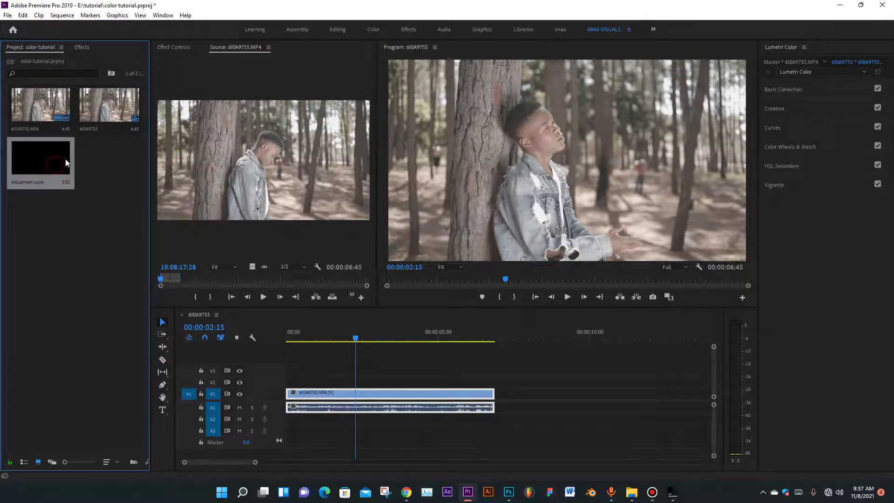
left_click_drag(38, 161, 303, 379)
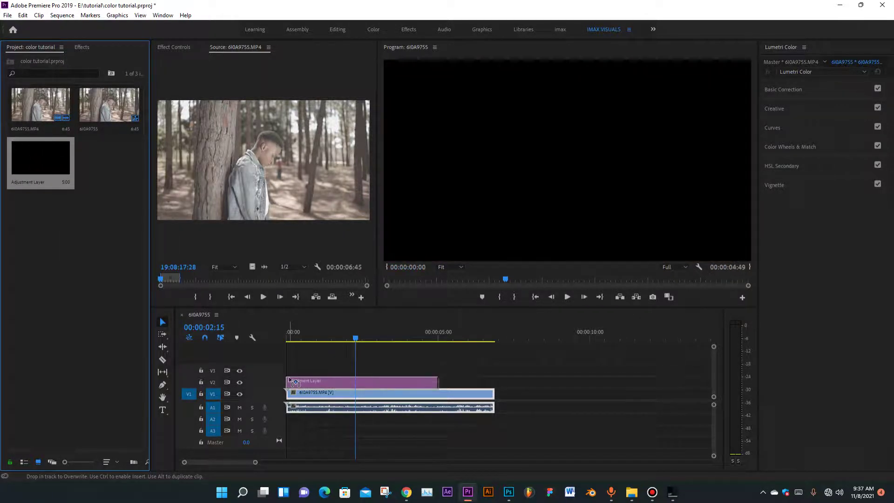
left_click(319, 378)
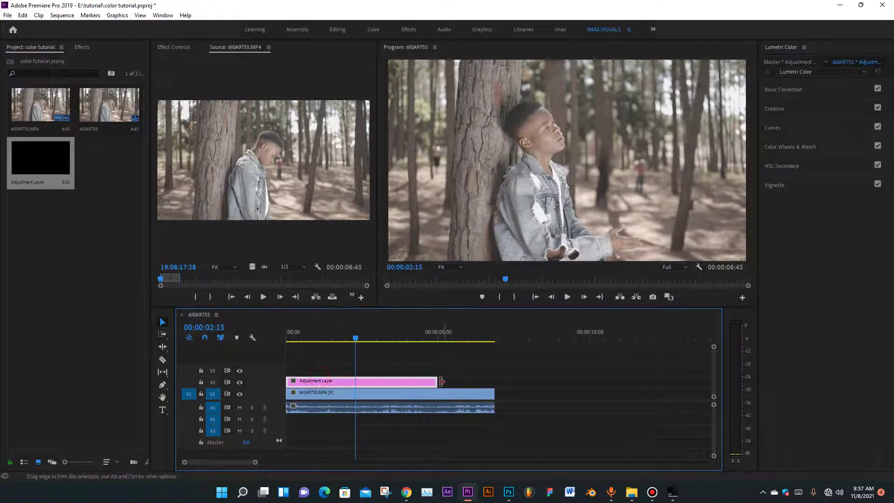
left_click_drag(438, 382, 494, 384)
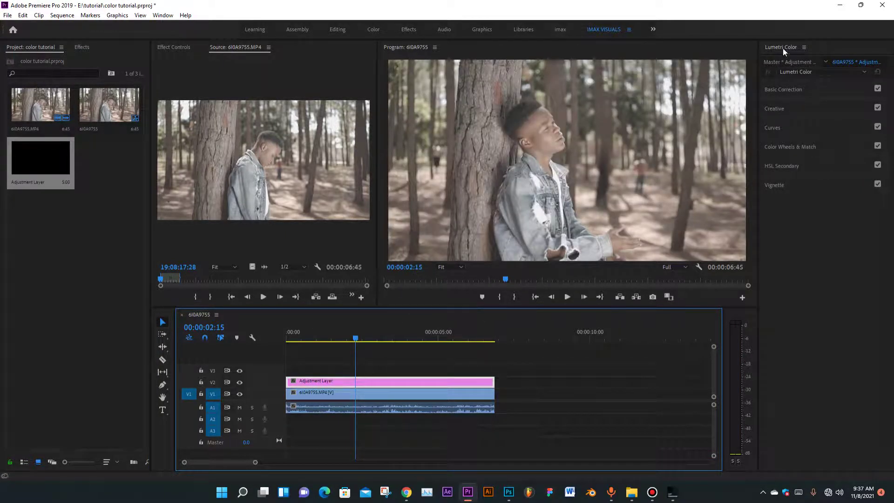
Make sure the Lumetri Color panel is shown and focused.
left_click(162, 15)
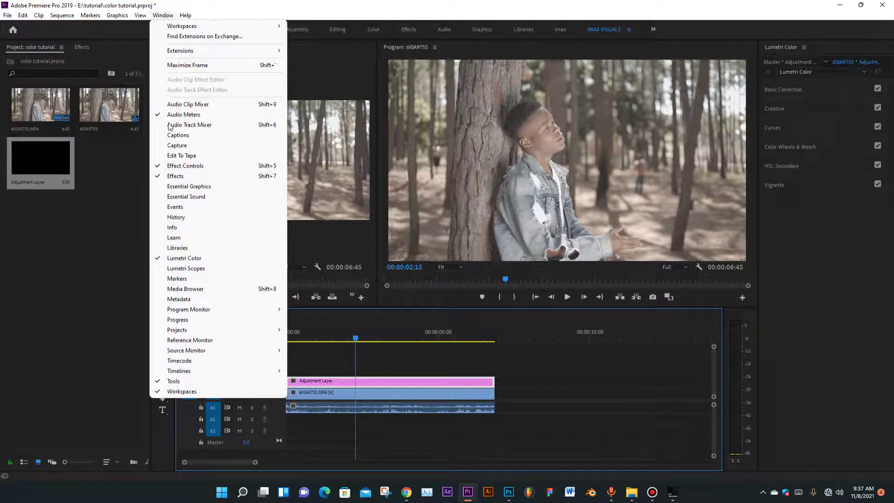
left_click(196, 258)
left_click(795, 239)
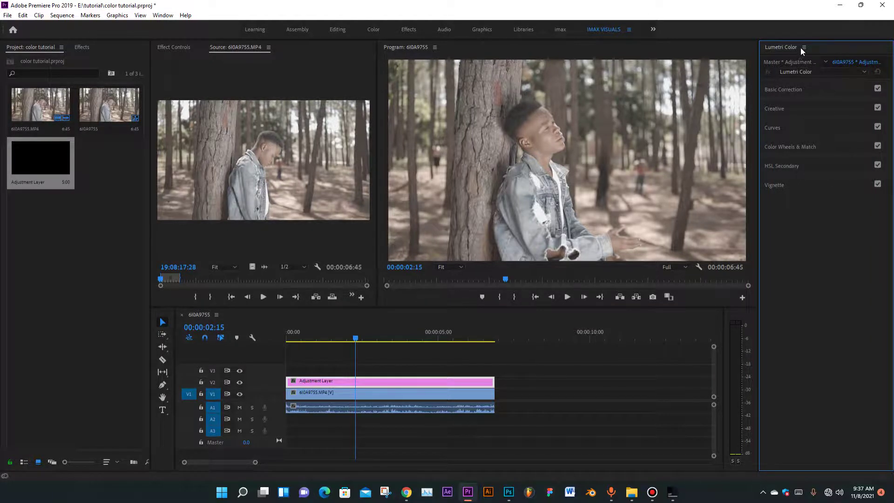
Load after.cube as the Lumetri Creative Look and check an earlier frame.
left_click(789, 111)
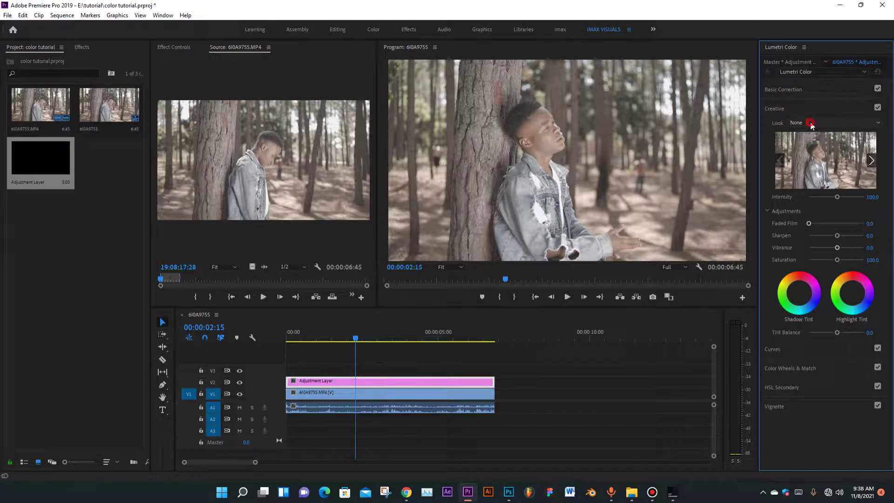
left_click(810, 123)
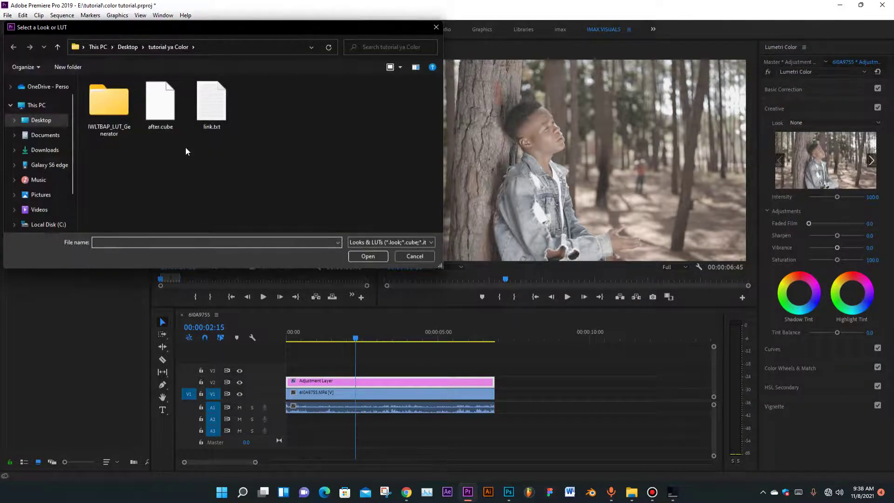
left_click(165, 117)
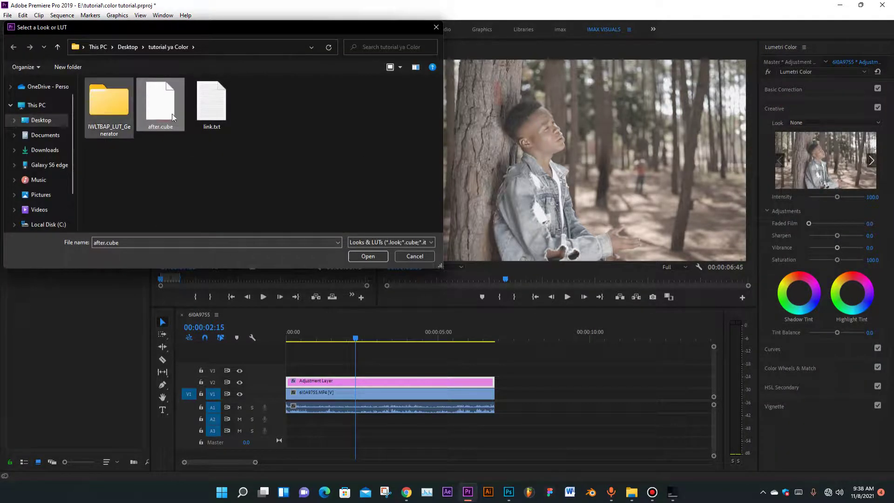
left_click(363, 256)
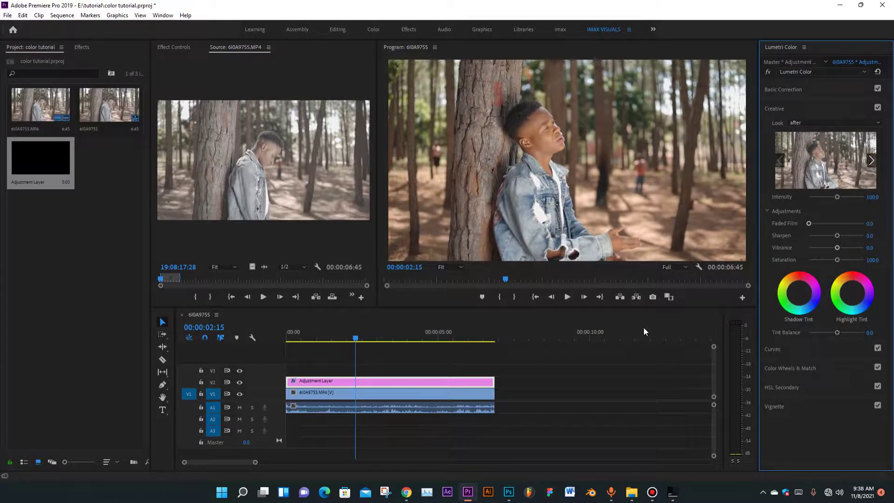
left_click(336, 338)
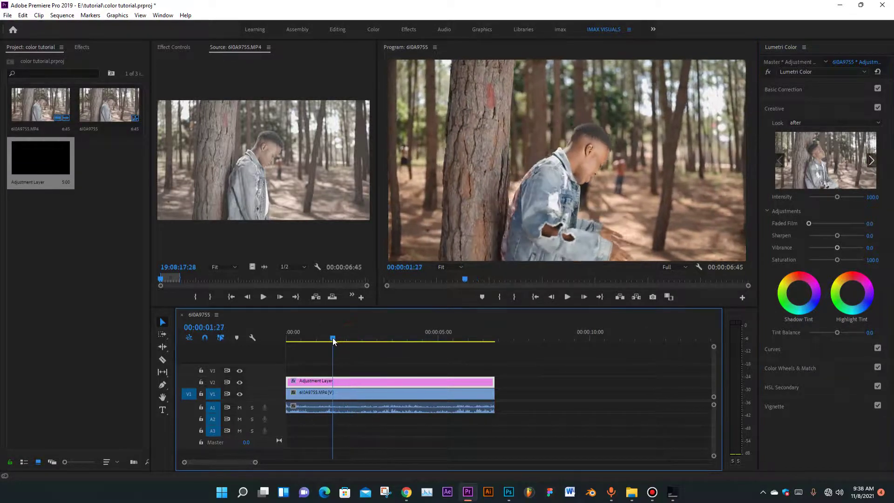
Preview nearby frames and nudge the Shadow Tint wheel slightly off neutral.
left_click_drag(336, 338, 354, 337)
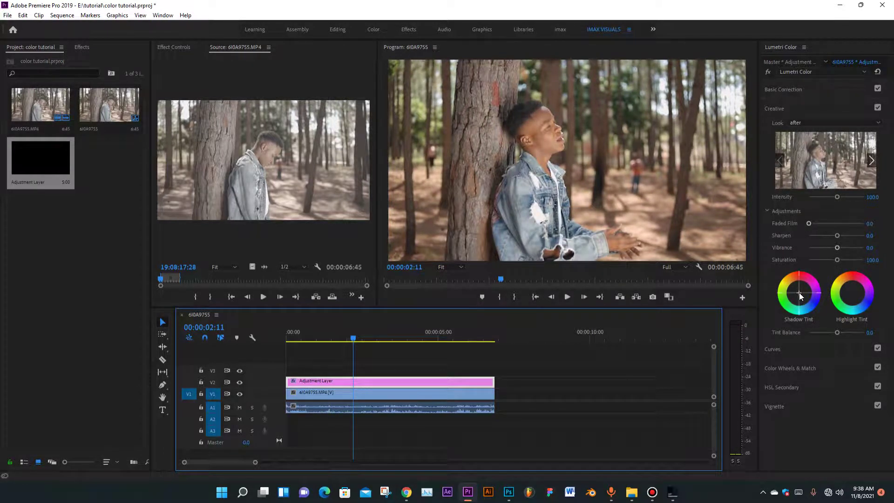
left_click(800, 296)
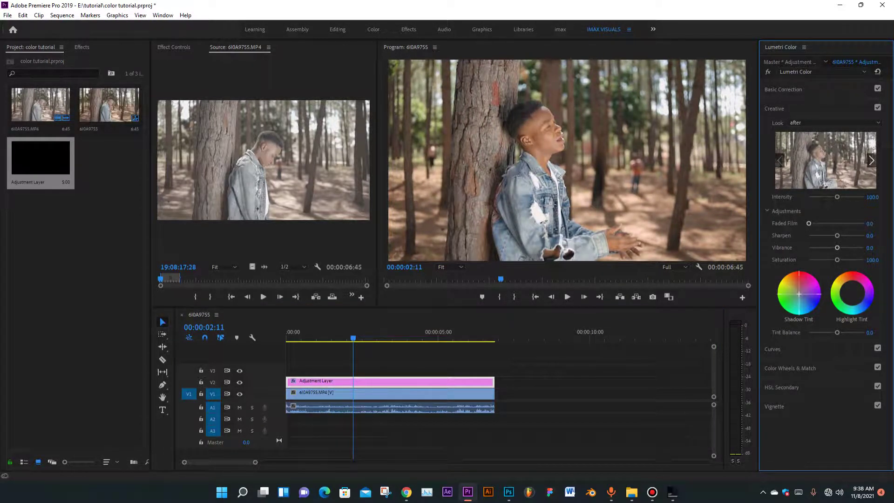
left_click_drag(798, 294, 794, 294)
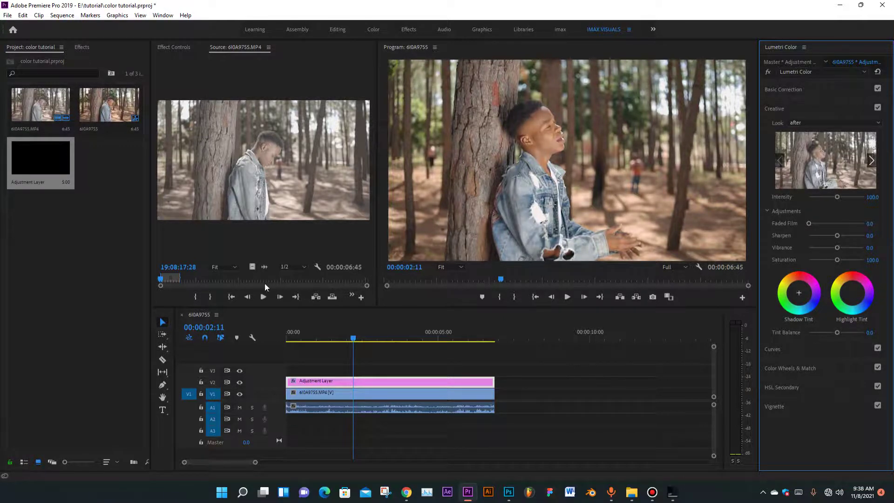
Scrub forward and back through the clip to review the after.cube grade.
left_click_drag(353, 340, 449, 339)
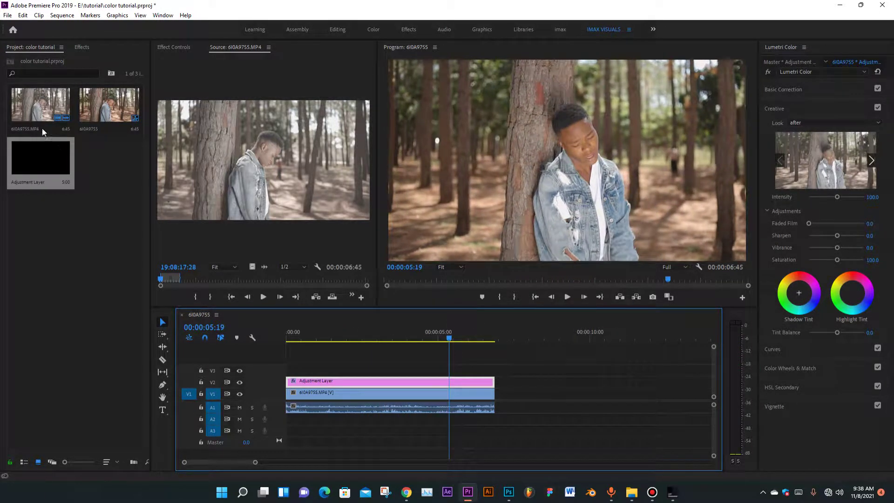
left_click_drag(432, 338, 362, 337)
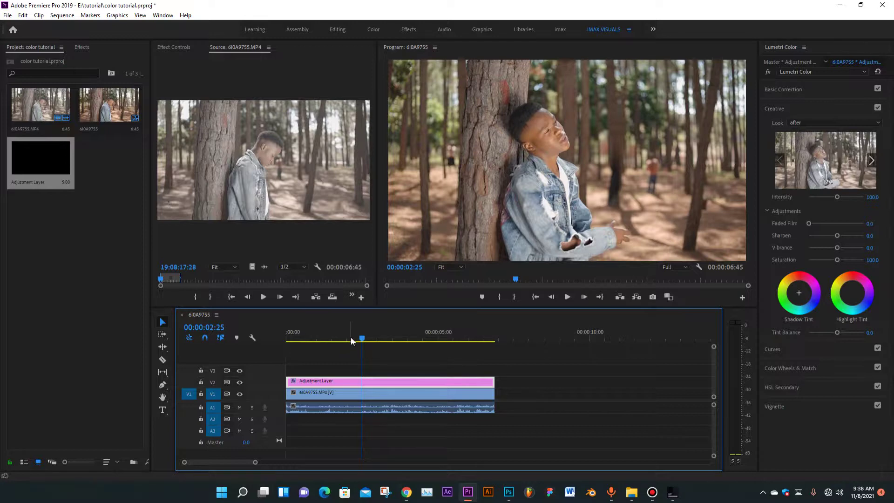
left_click_drag(351, 337, 334, 341)
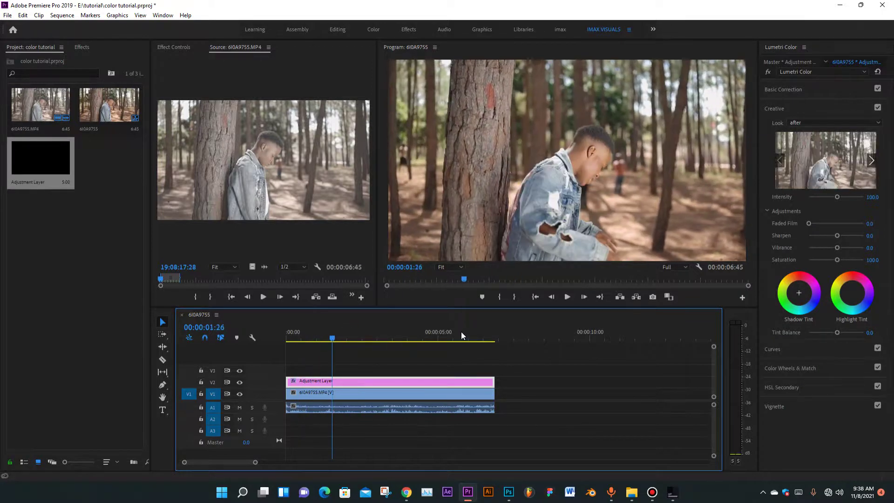